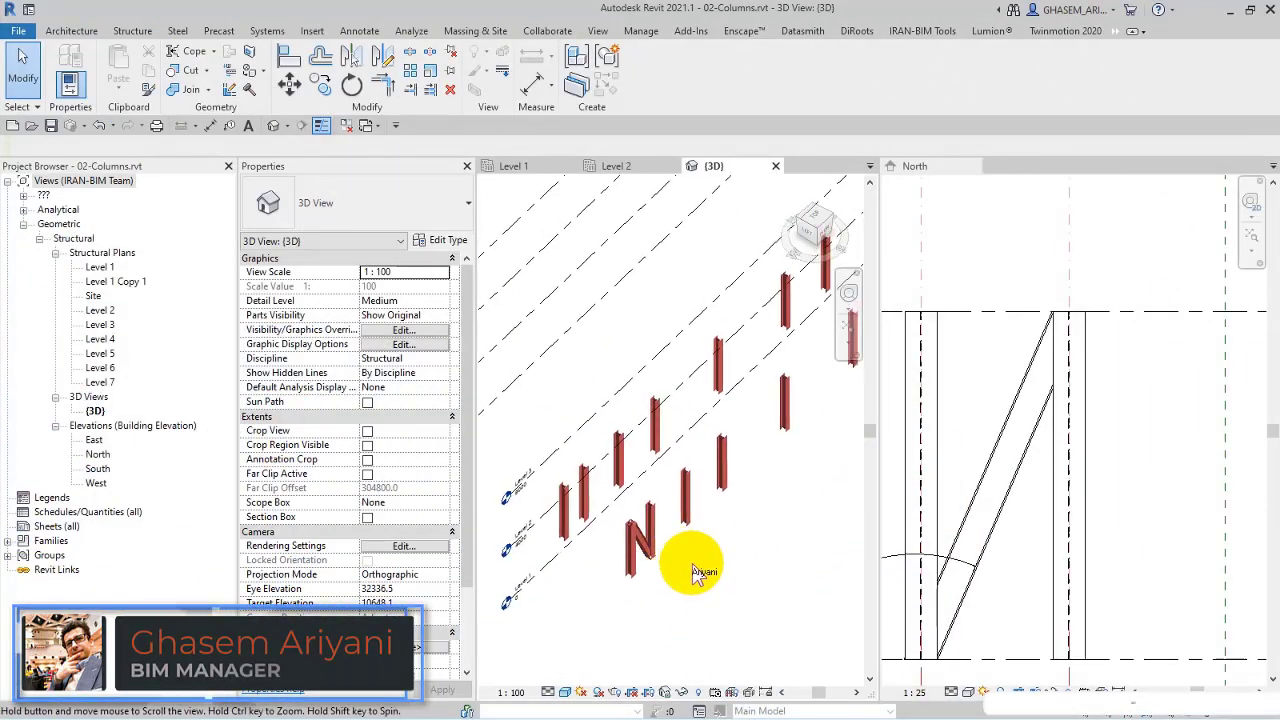
# Select and deselect a column in the 3D view, then move to the North elevation.
pyautogui.click(721, 497)
pyautogui.scroll(2, 708, 457)
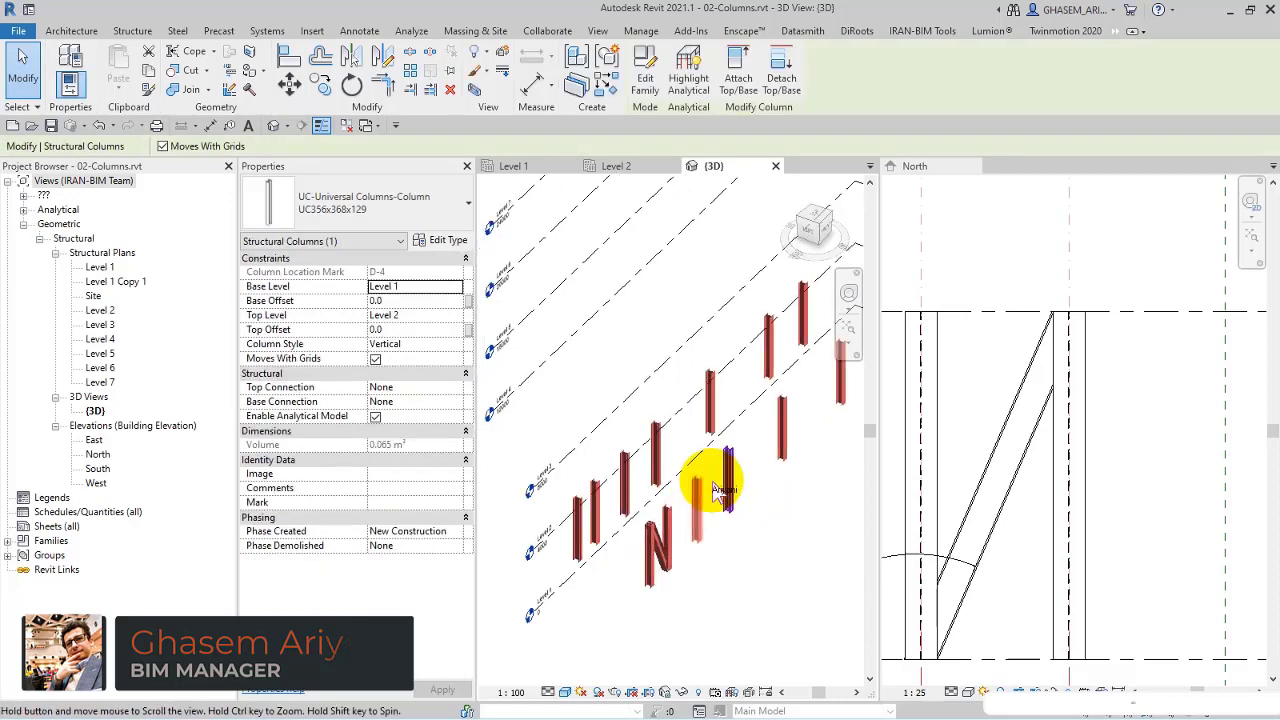
pyautogui.scroll(2, 715, 548)
pyautogui.click(716, 550)
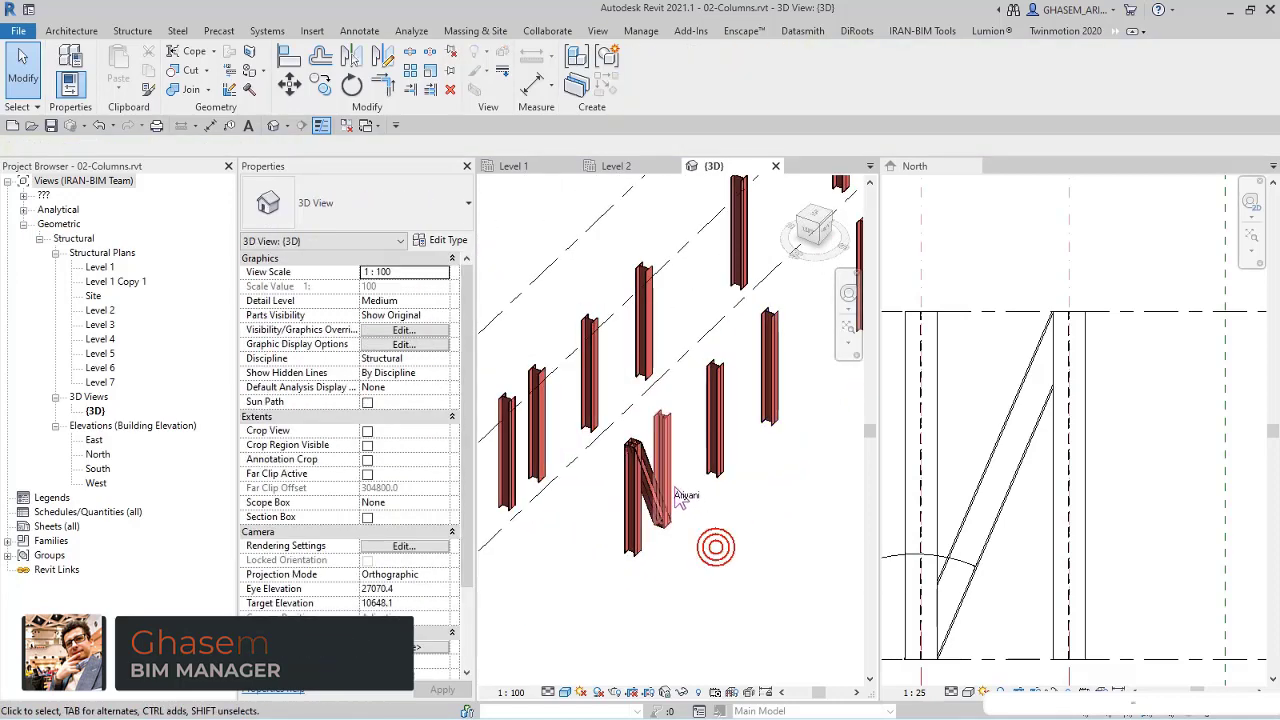
pyautogui.click(994, 520)
pyautogui.scroll(-3, 994, 518)
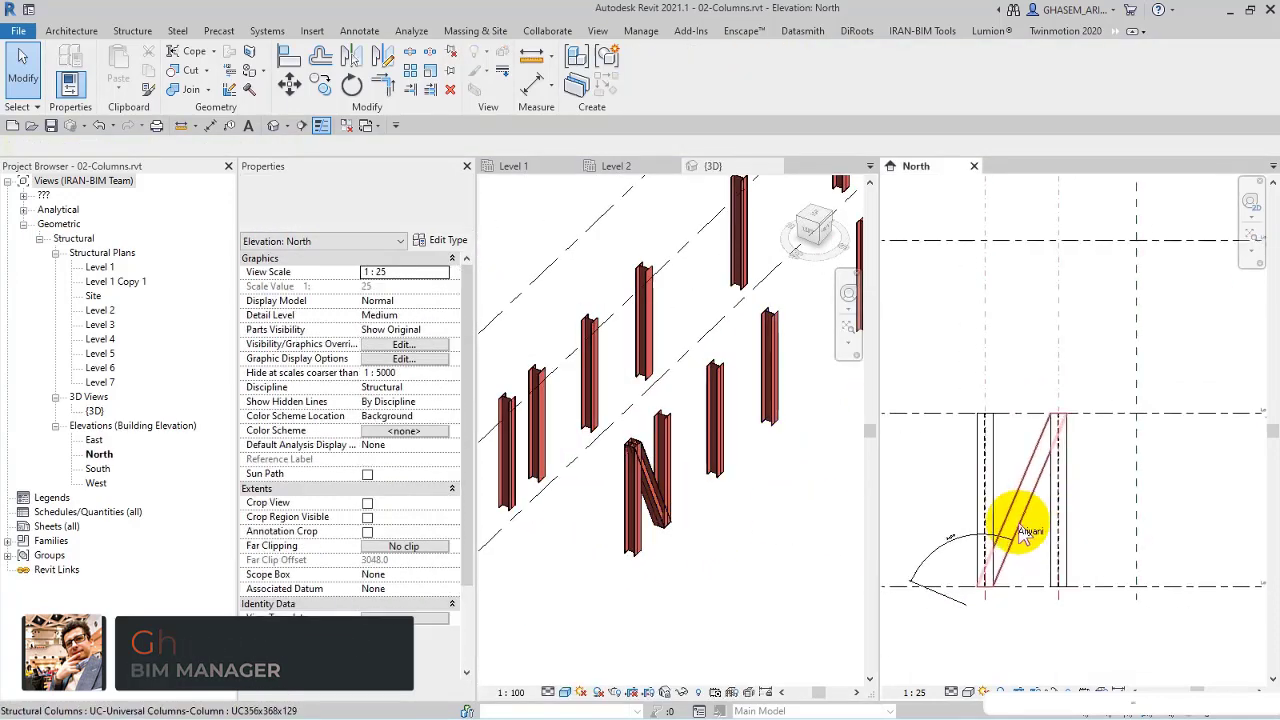
# Check the slanted column's Top Connection options and leave it at None.
pyautogui.click(1018, 515)
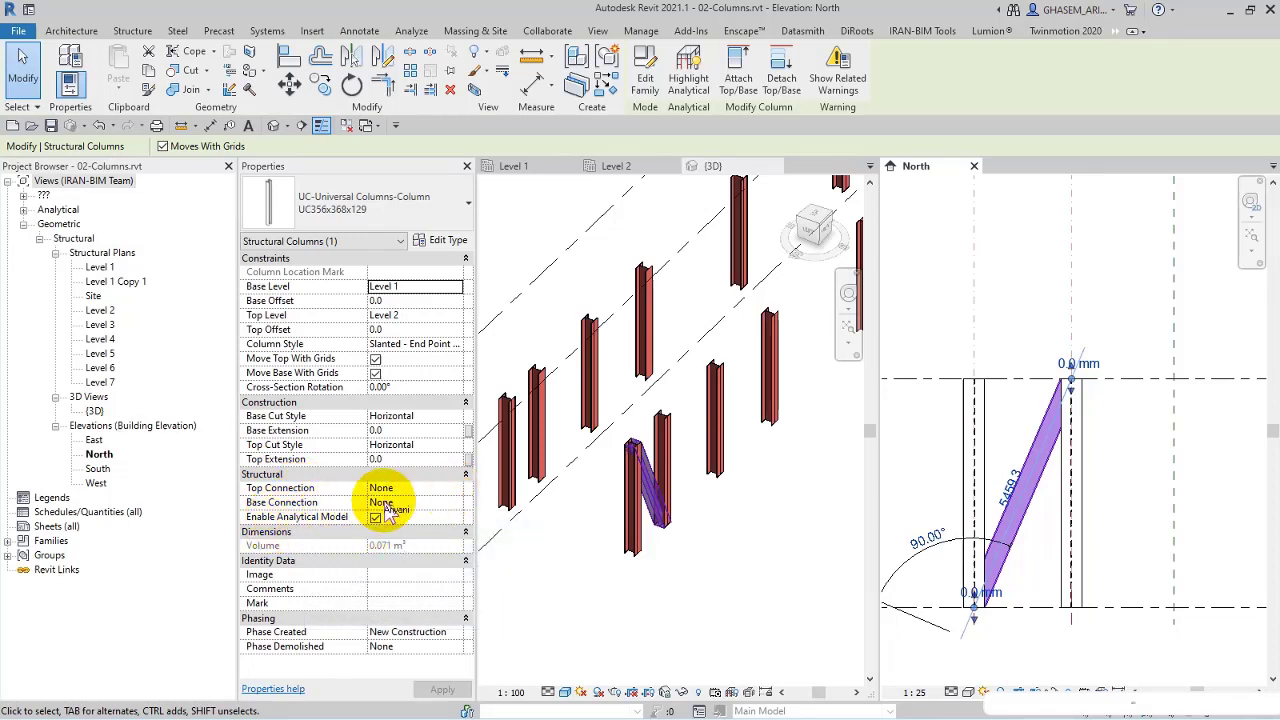
pyautogui.click(459, 489)
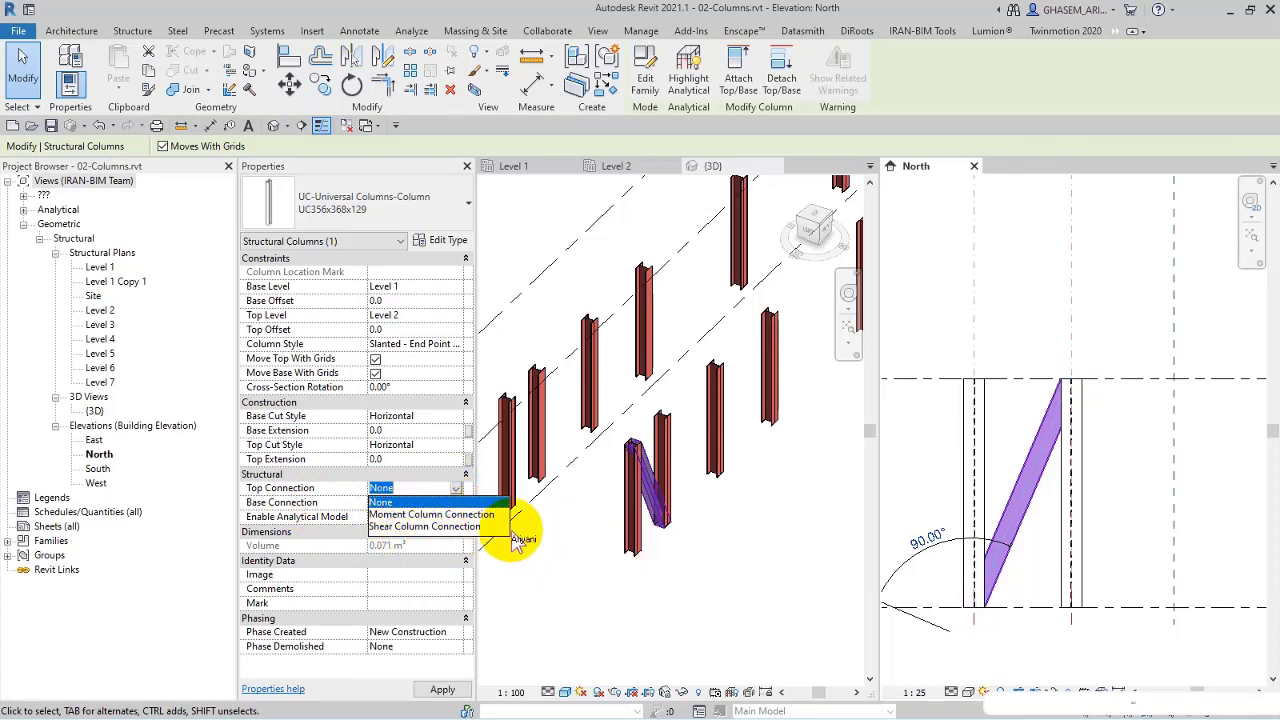
pyautogui.click(329, 491)
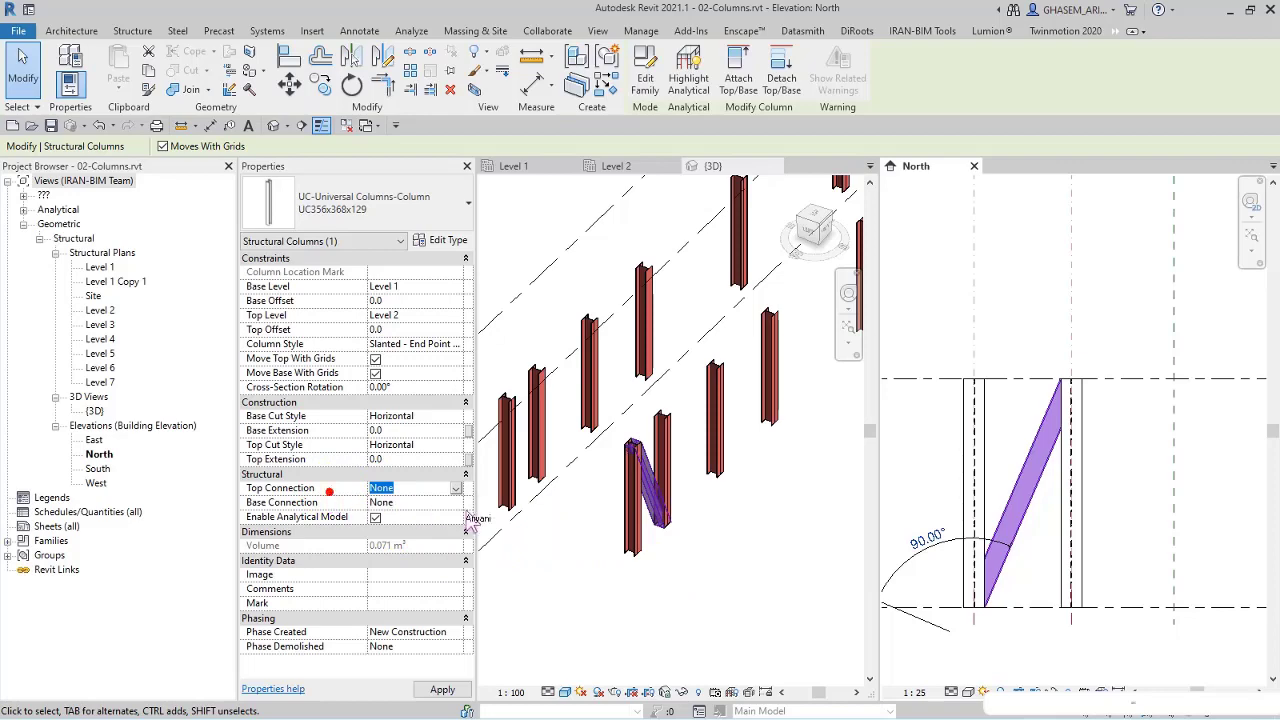
pyautogui.click(676, 565)
pyautogui.click(1020, 588)
# Set the North elevation's detail level to Coarse and dismiss the save reminder.
pyautogui.scroll(-2, 1045, 592)
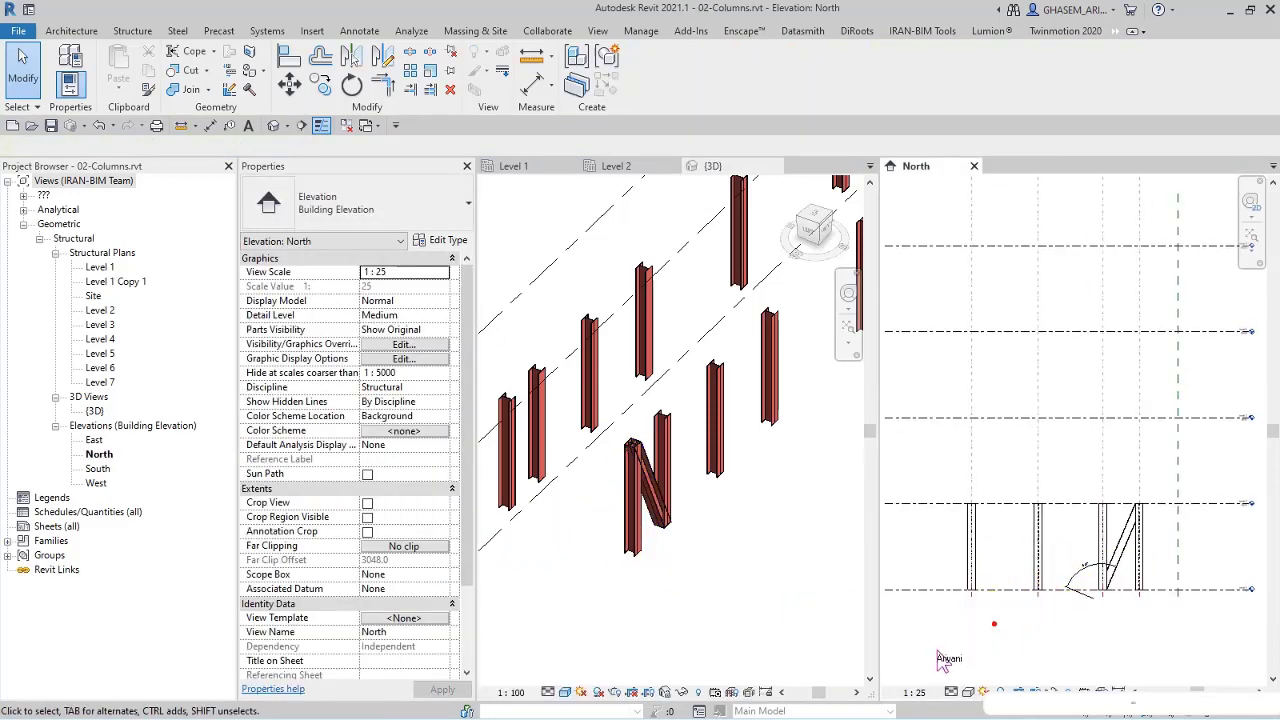
pyautogui.click(951, 692)
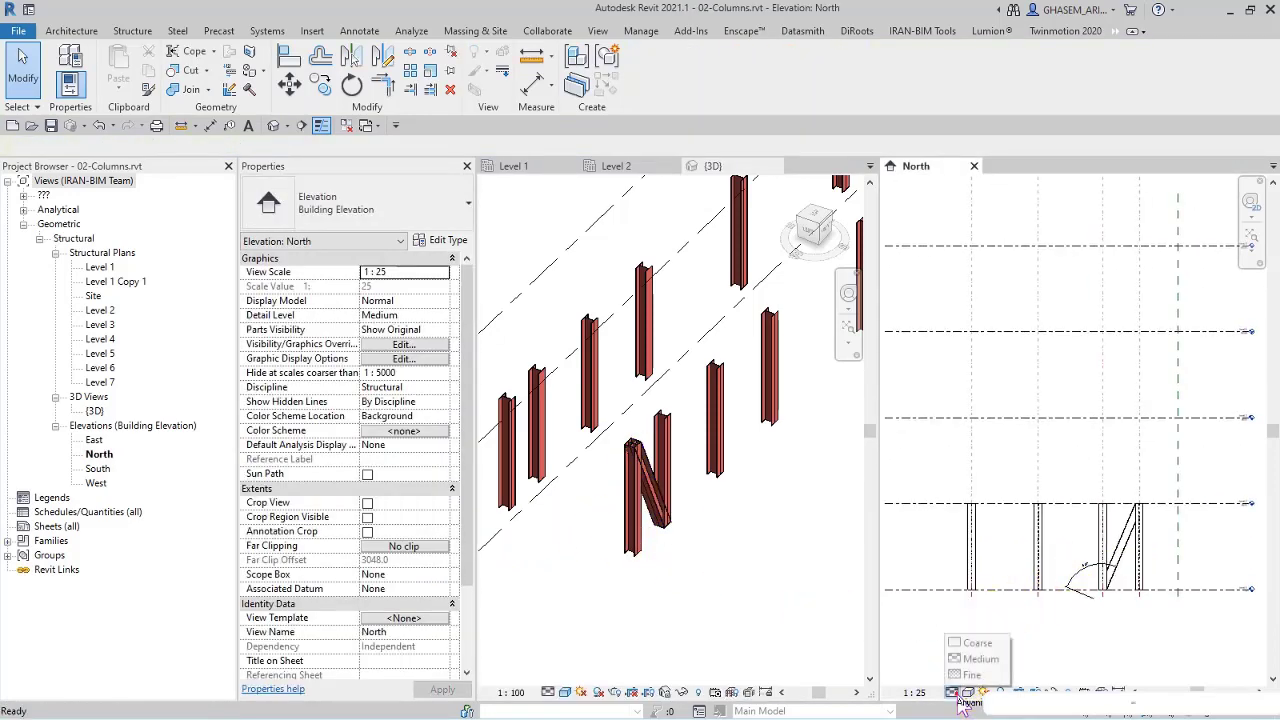
pyautogui.click(978, 645)
pyautogui.click(748, 426)
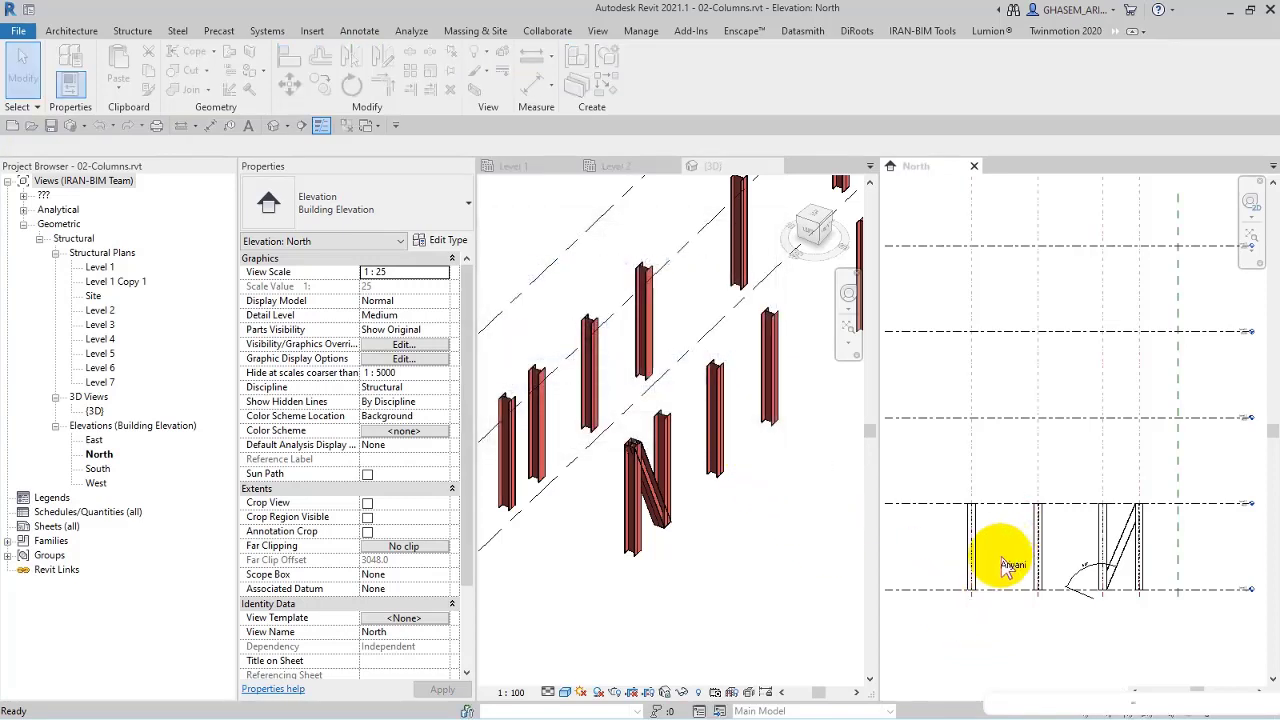
pyautogui.scroll(4, 1006, 590)
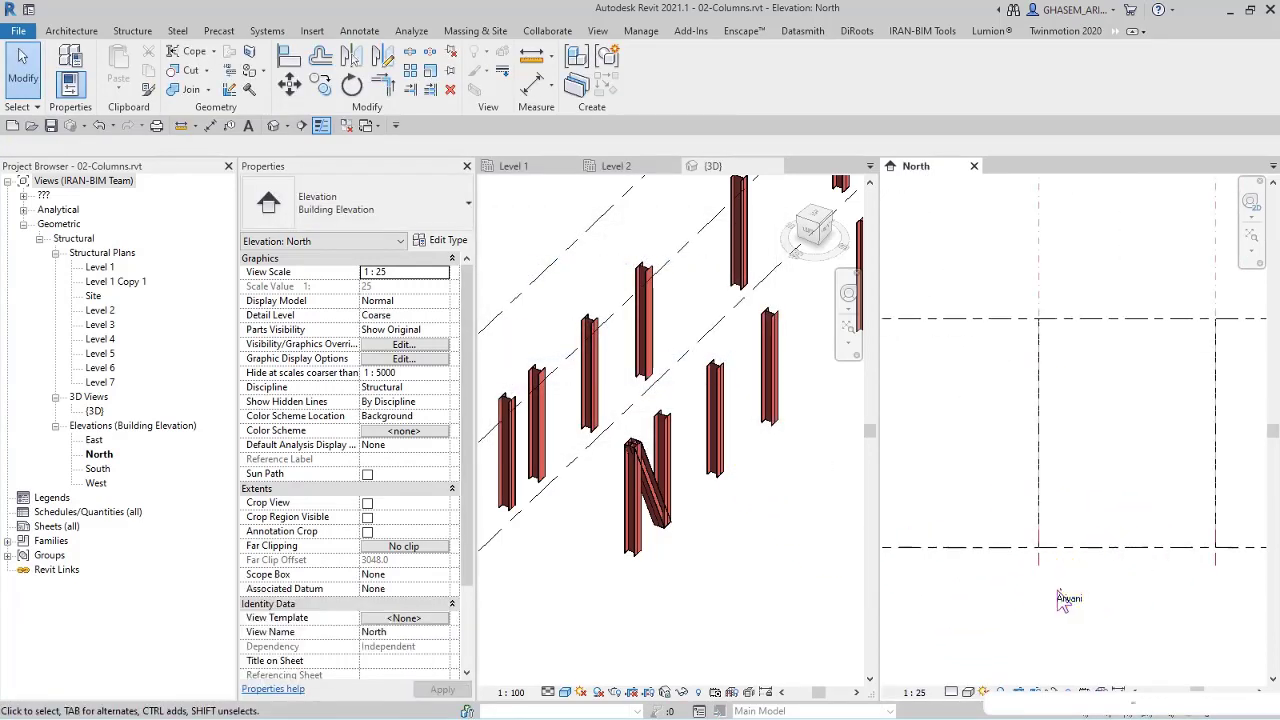
# Select the vertical column in the 3D model.
pyautogui.click(1036, 507)
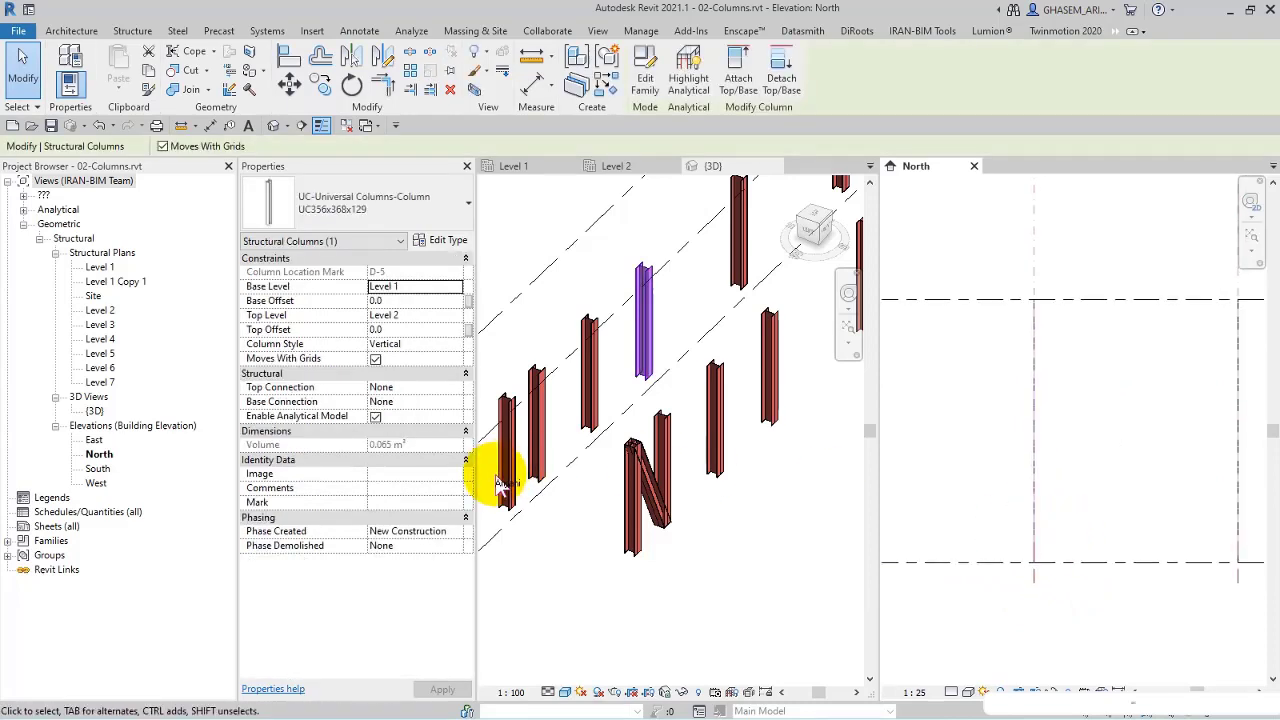
pyautogui.click(1075, 477)
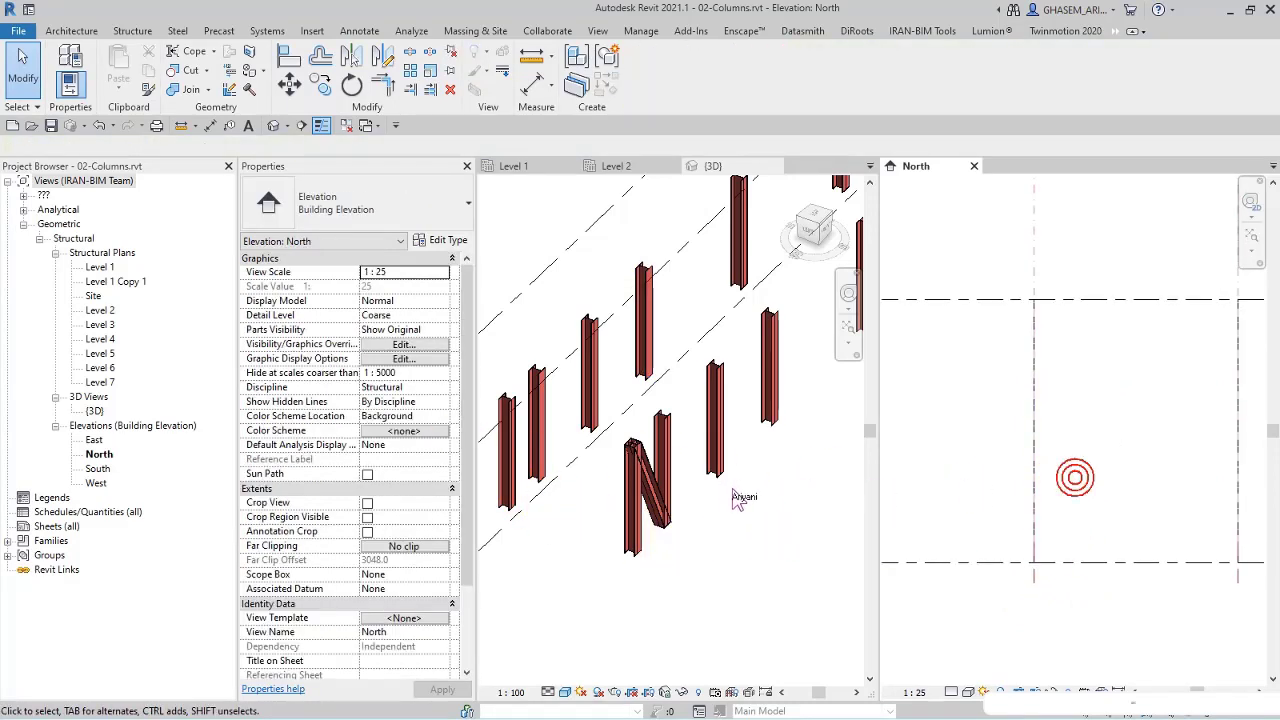
pyautogui.click(648, 322)
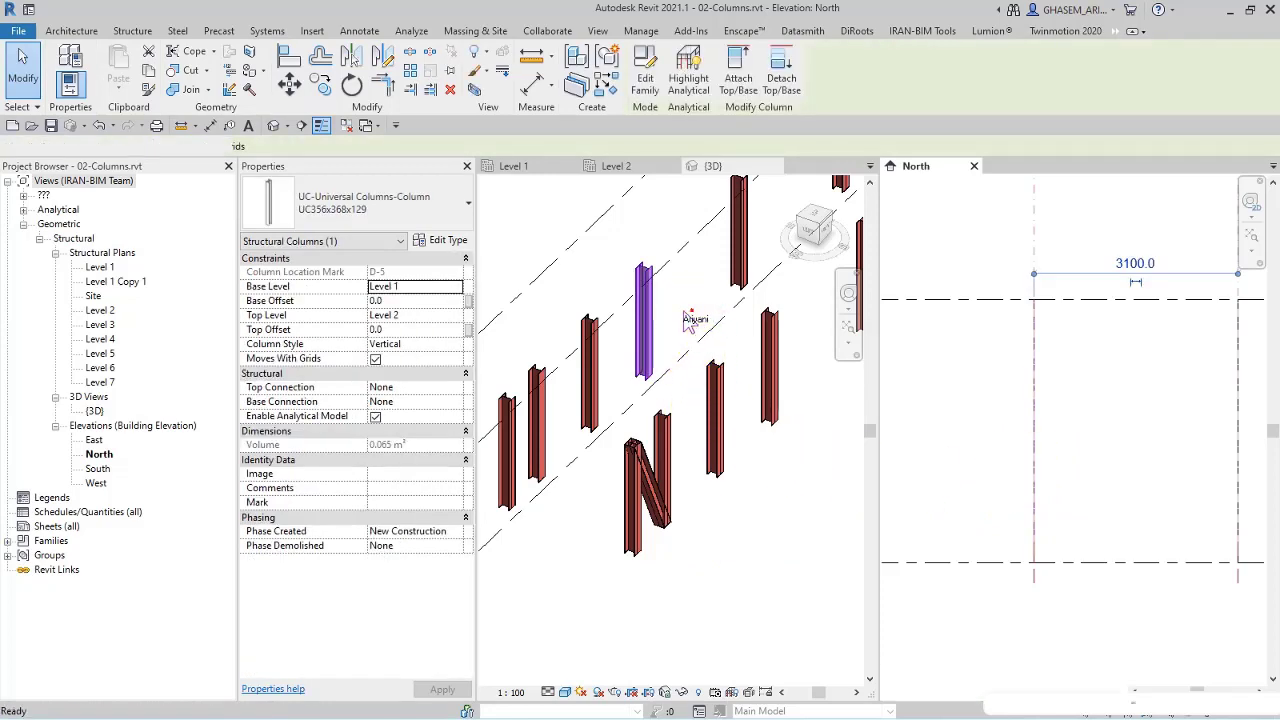
# Give the vertical column a Moment Column Connection top.
pyautogui.click(590, 320)
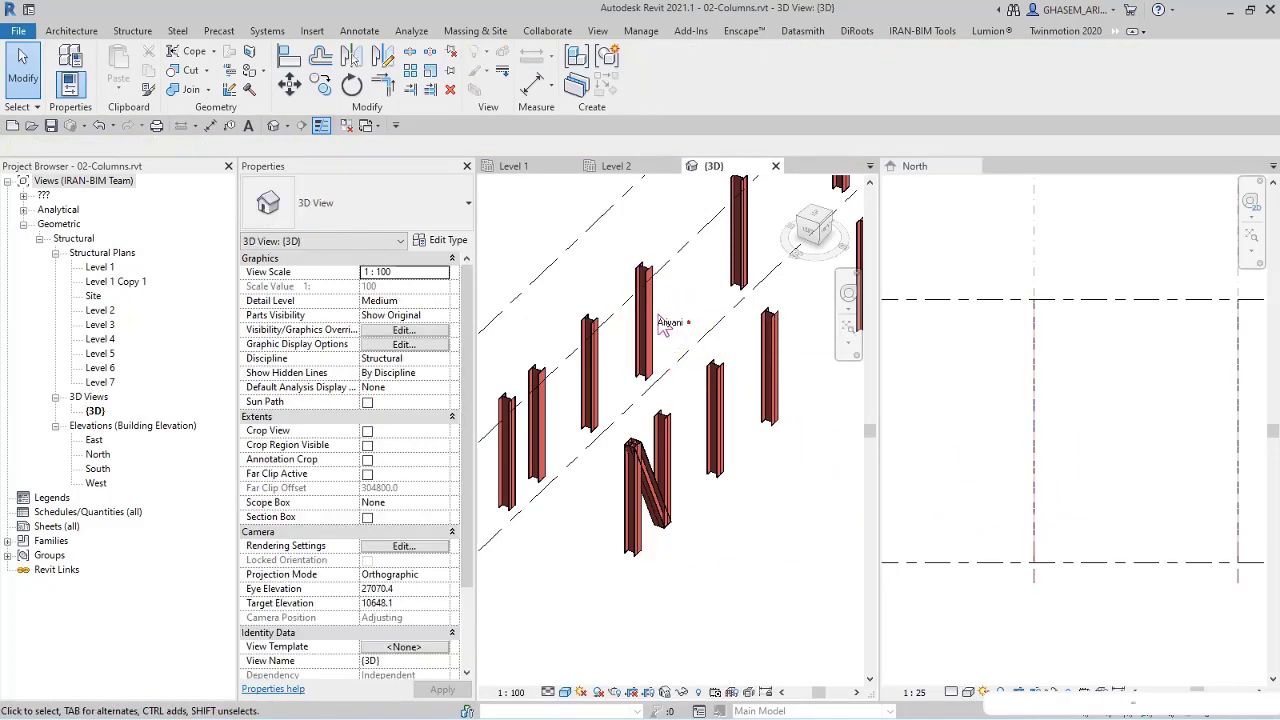
pyautogui.click(644, 300)
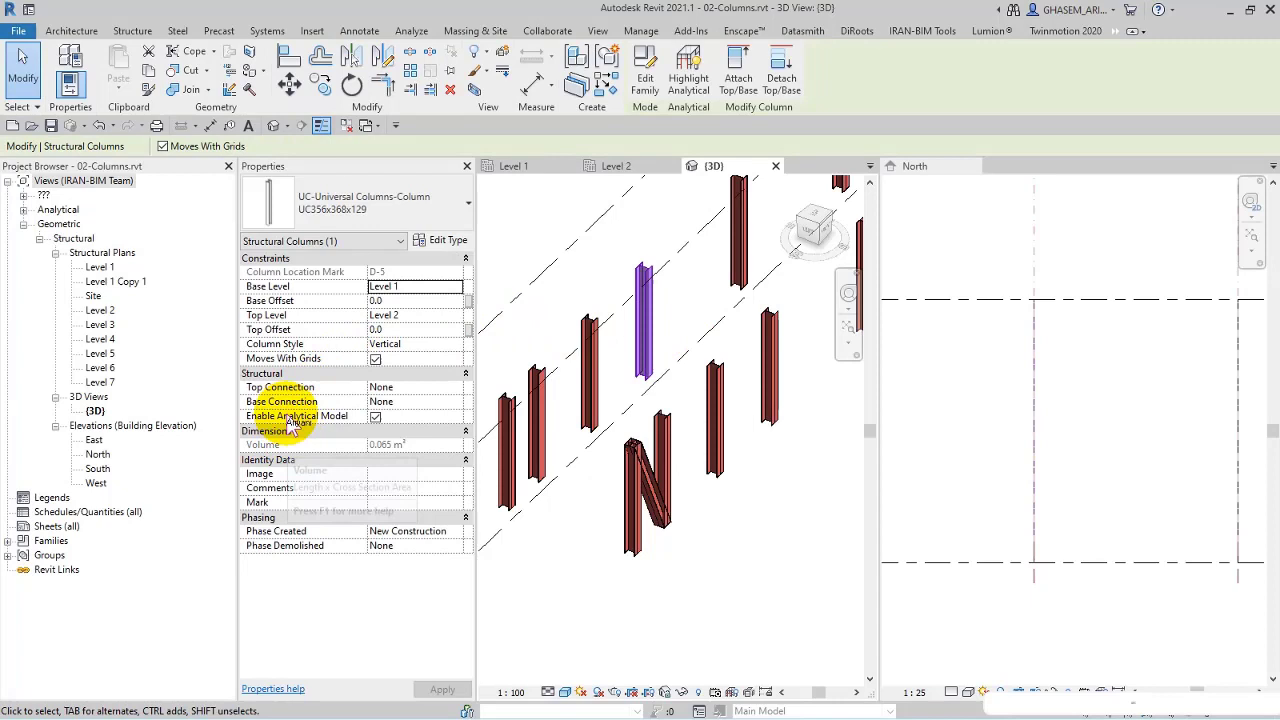
pyautogui.click(452, 389)
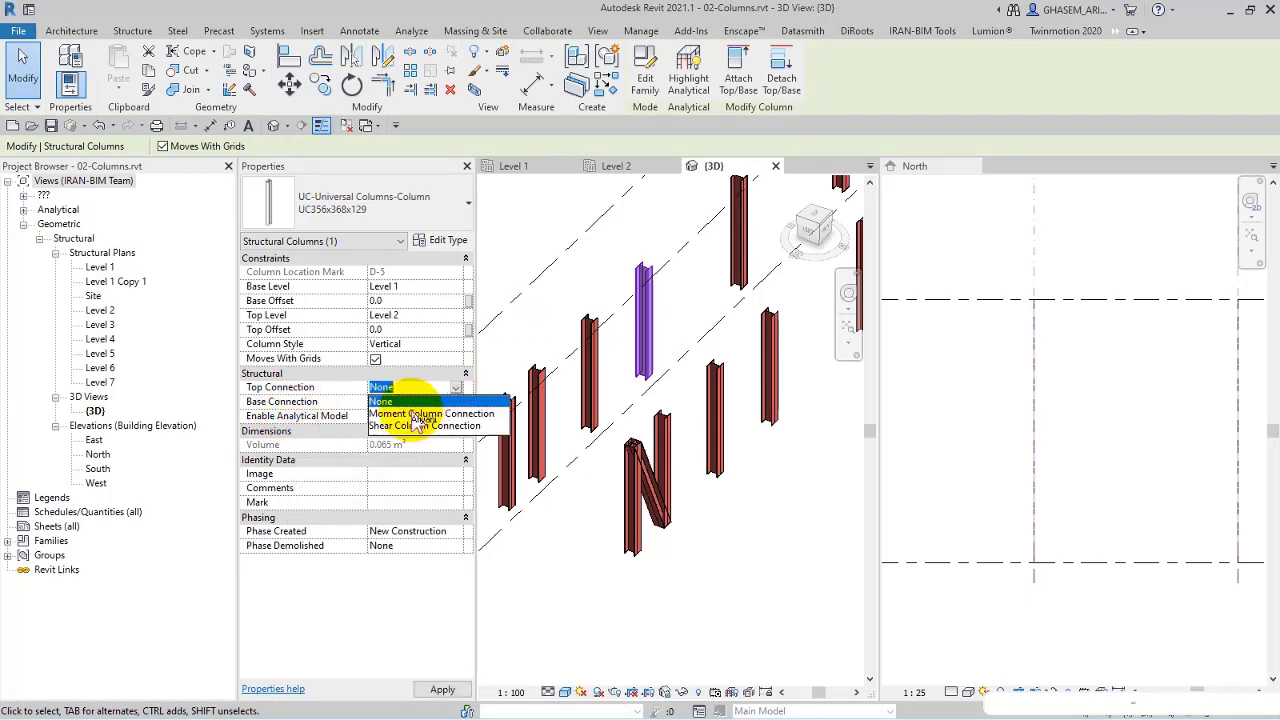
pyautogui.click(414, 415)
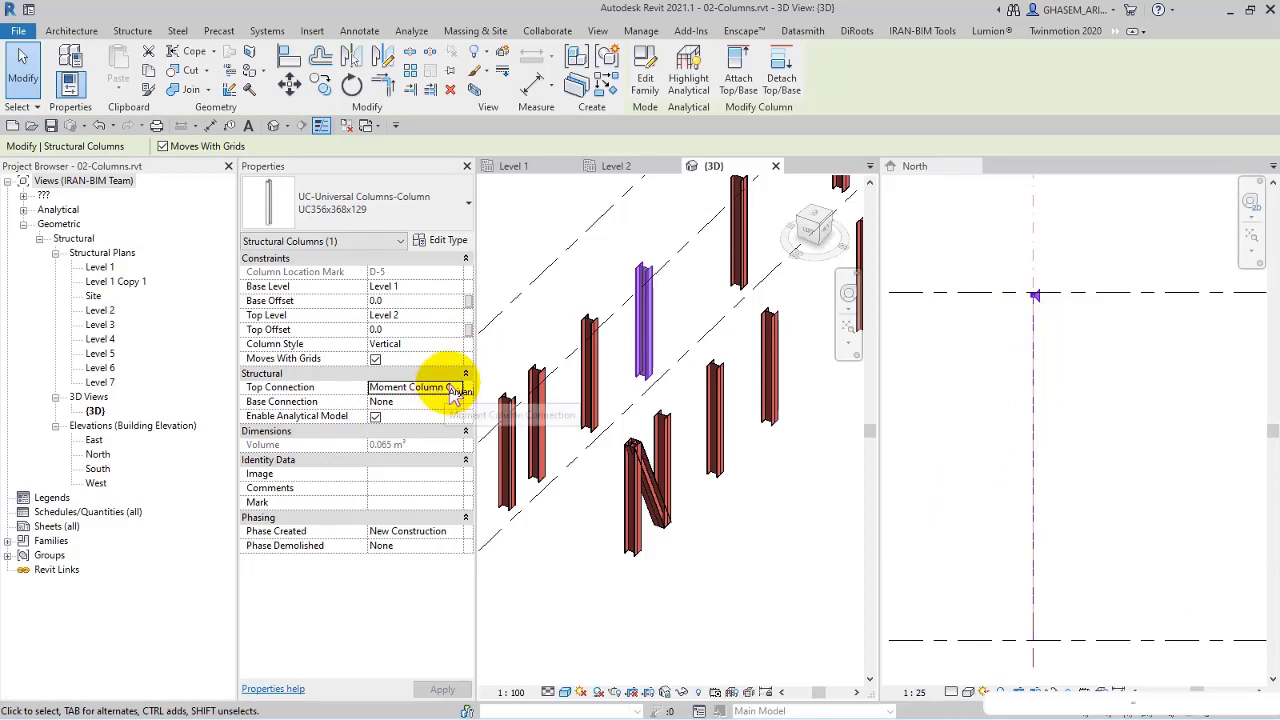
# Set the North elevation scale to 1 : 50.
pyautogui.scroll(4, 1000, 305)
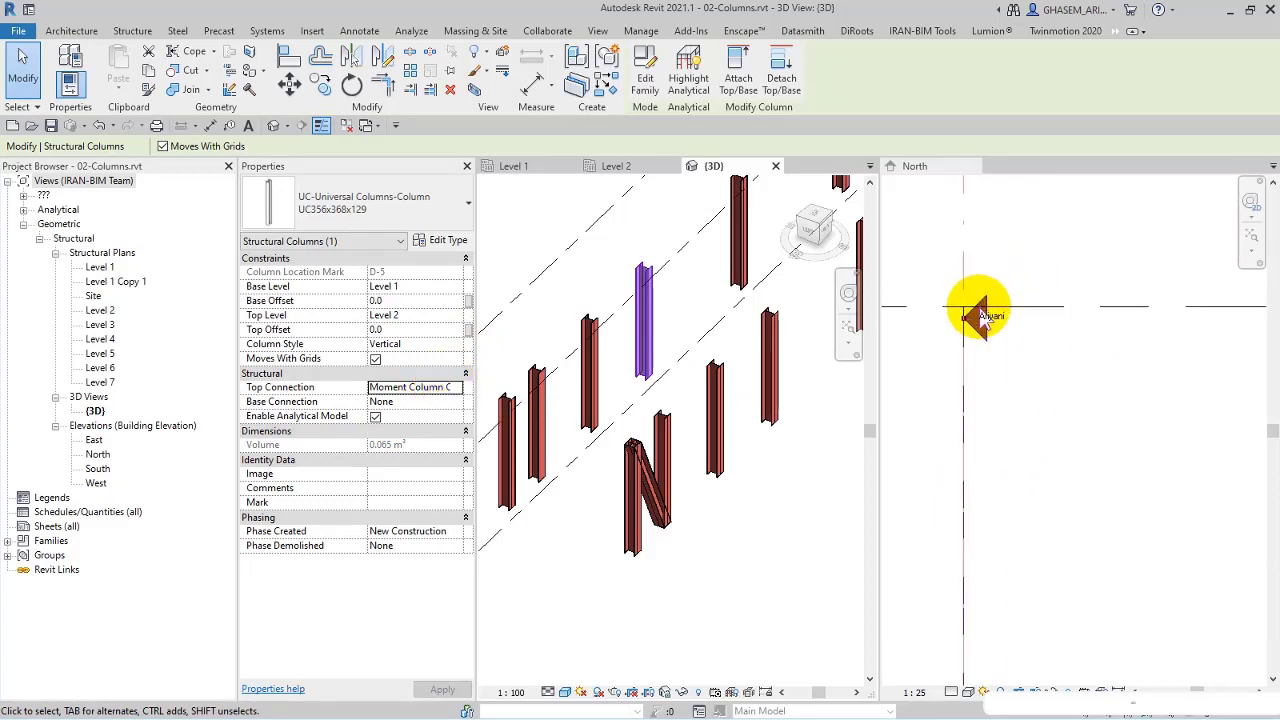
pyautogui.click(918, 692)
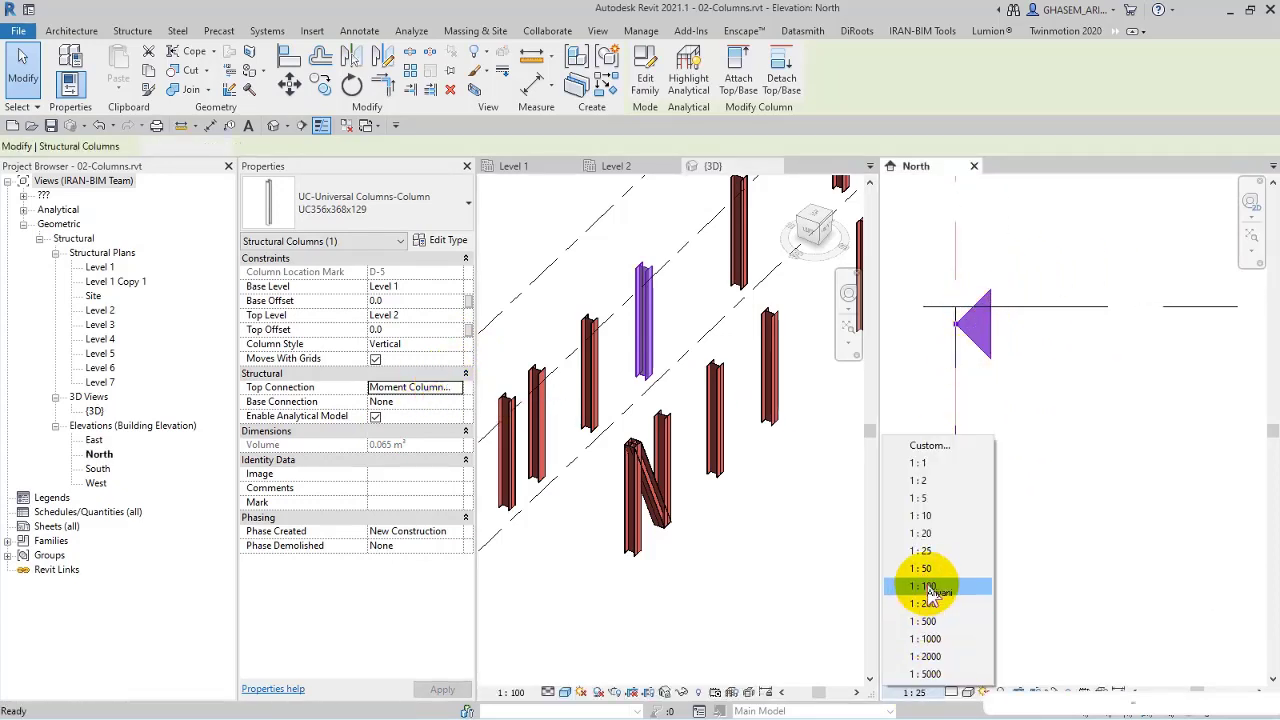
pyautogui.click(938, 570)
# Switch the column's Top Connection to Shear Column Connection.
pyautogui.click(1014, 486)
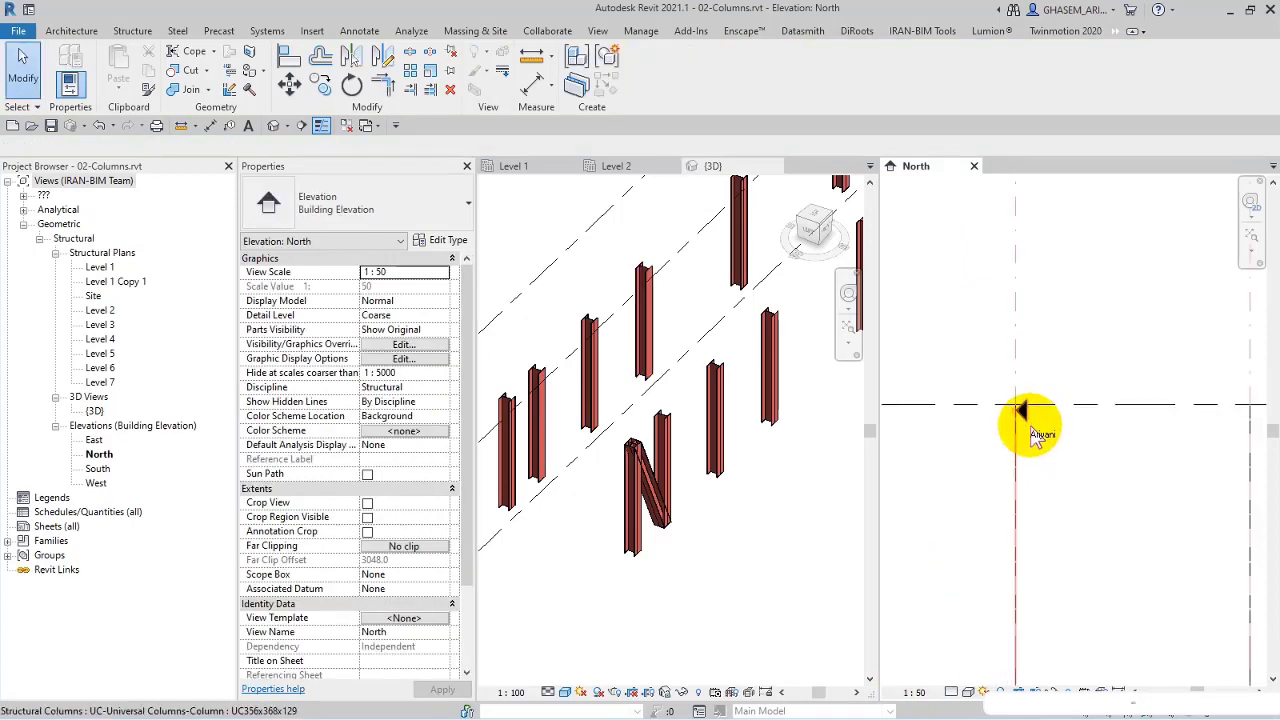
pyautogui.click(1050, 447)
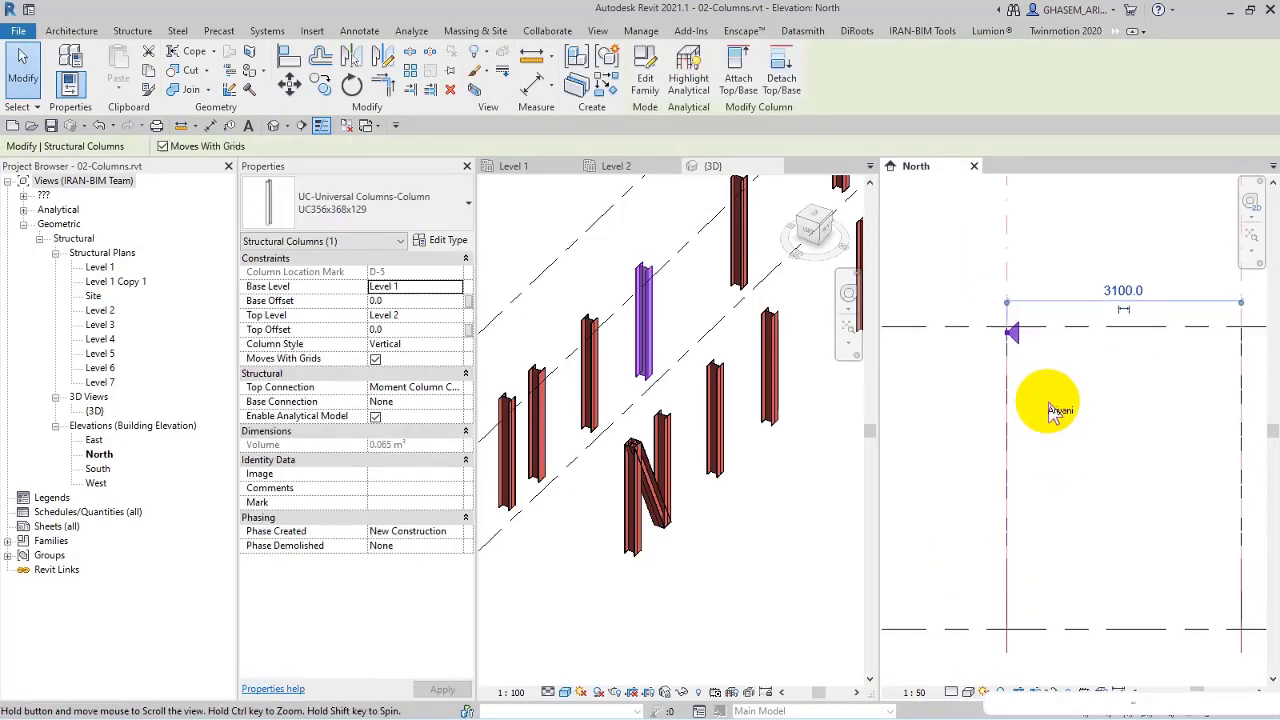
pyautogui.click(458, 388)
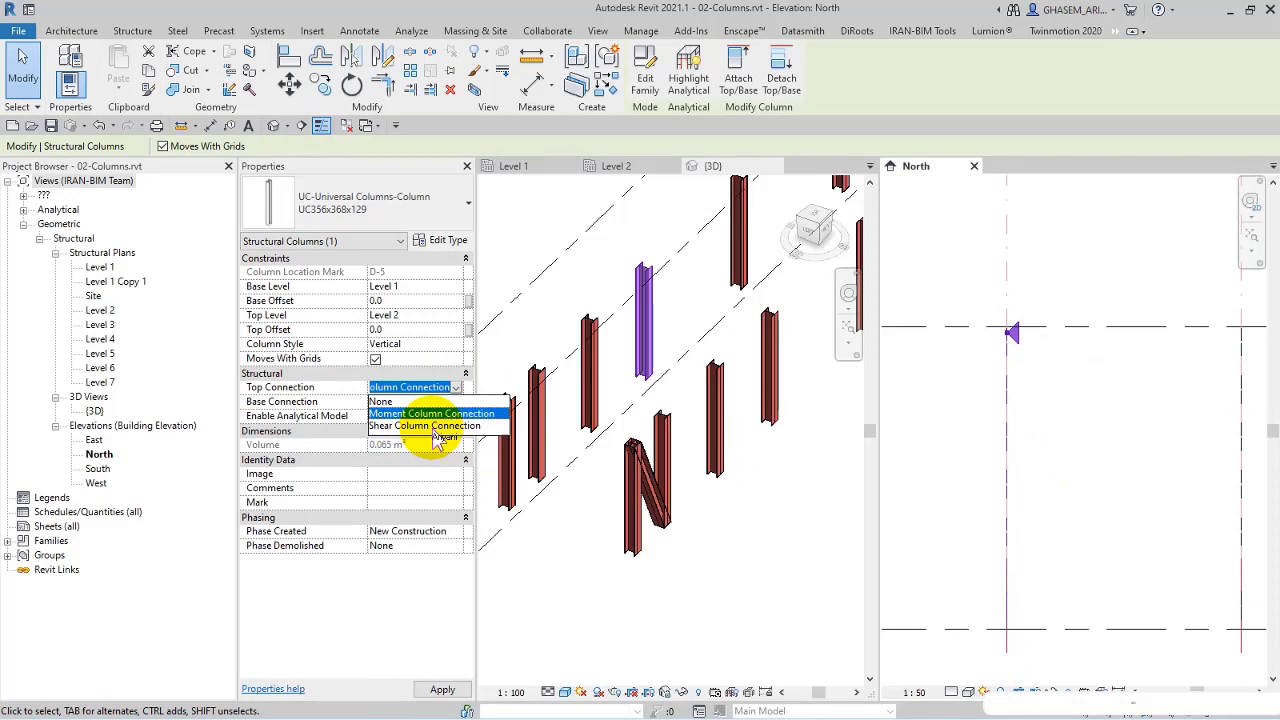
pyautogui.click(430, 425)
pyautogui.click(1040, 376)
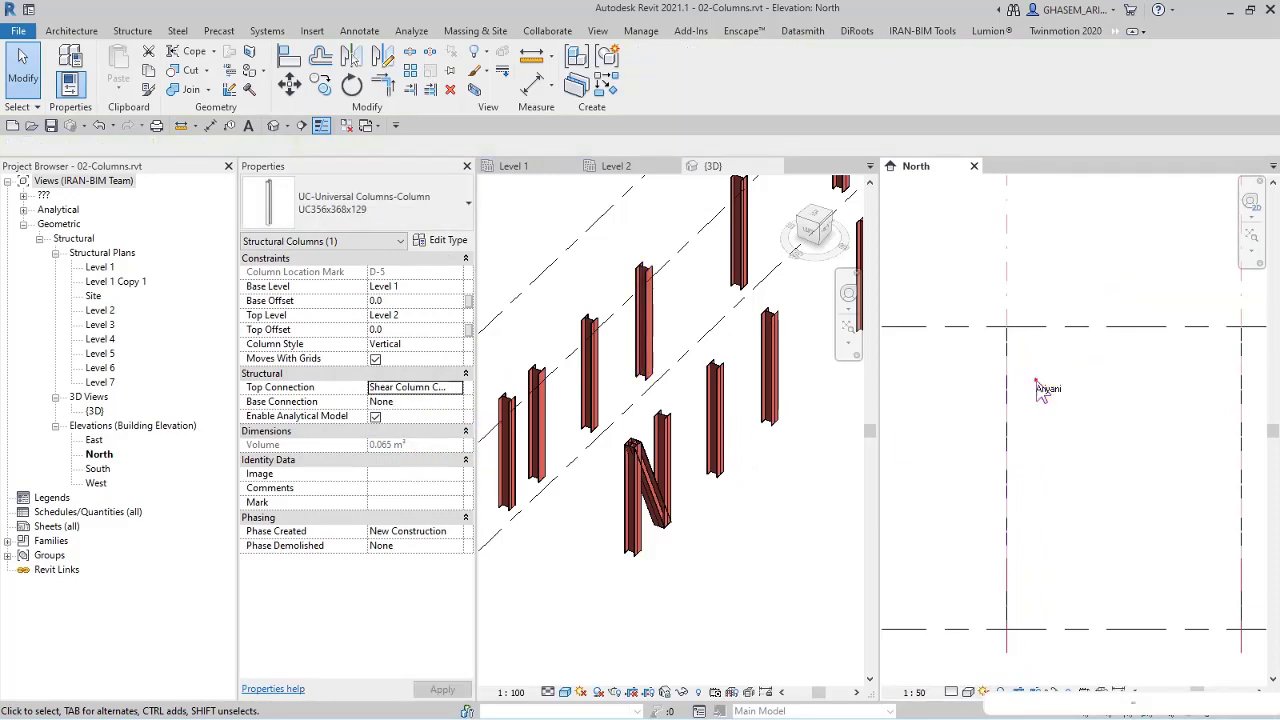
pyautogui.click(1012, 360)
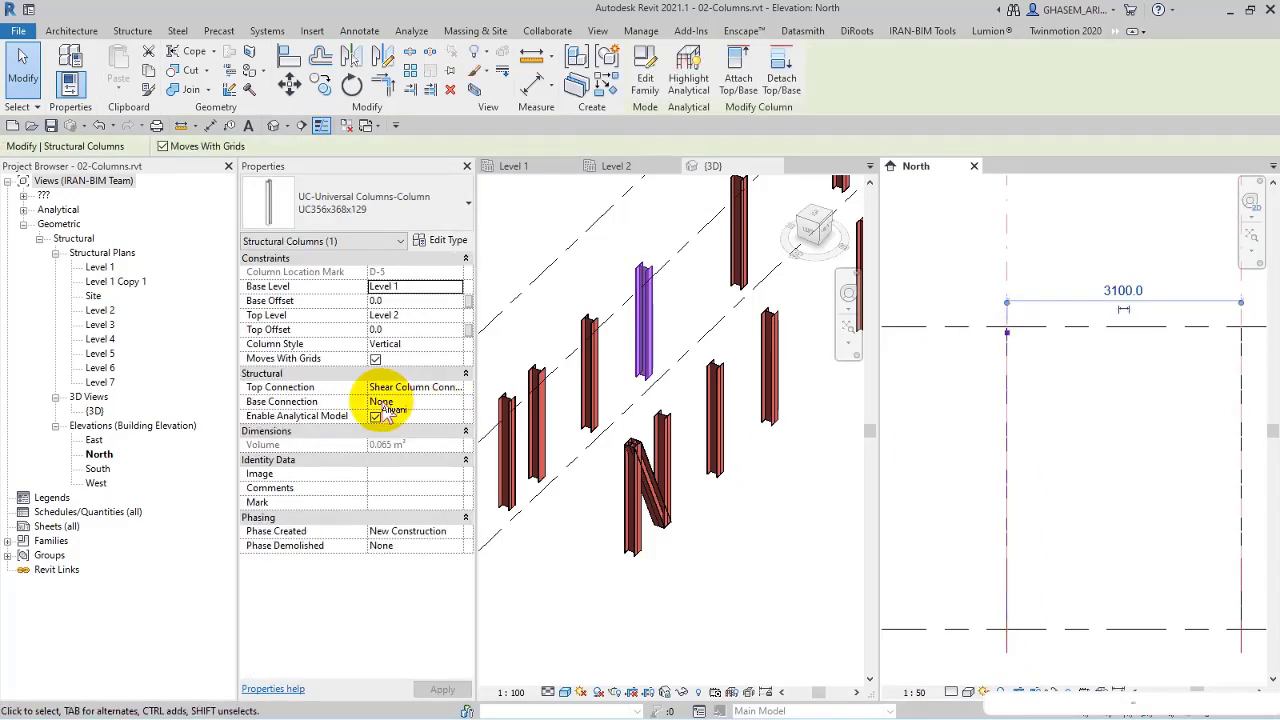
pyautogui.click(458, 388)
# Set the column top to Moment Column Connection and the base to Base Plate Symbol.
pyautogui.click(407, 413)
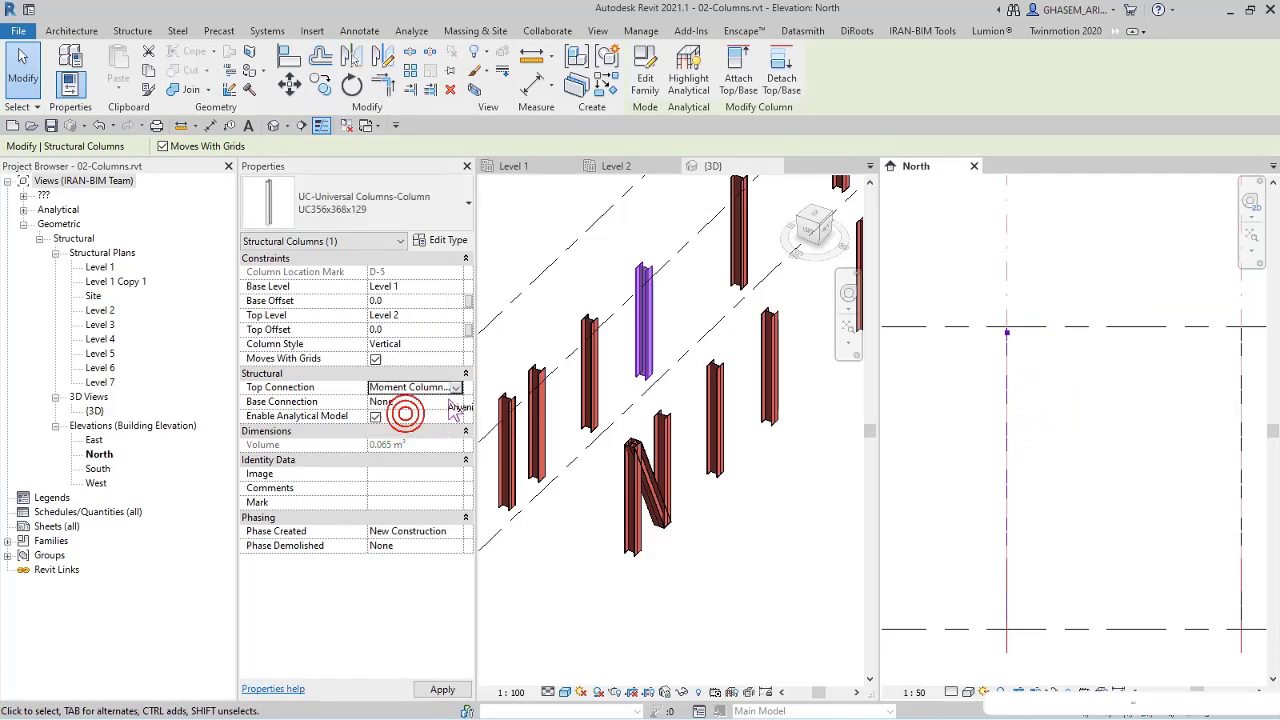
pyautogui.click(418, 430)
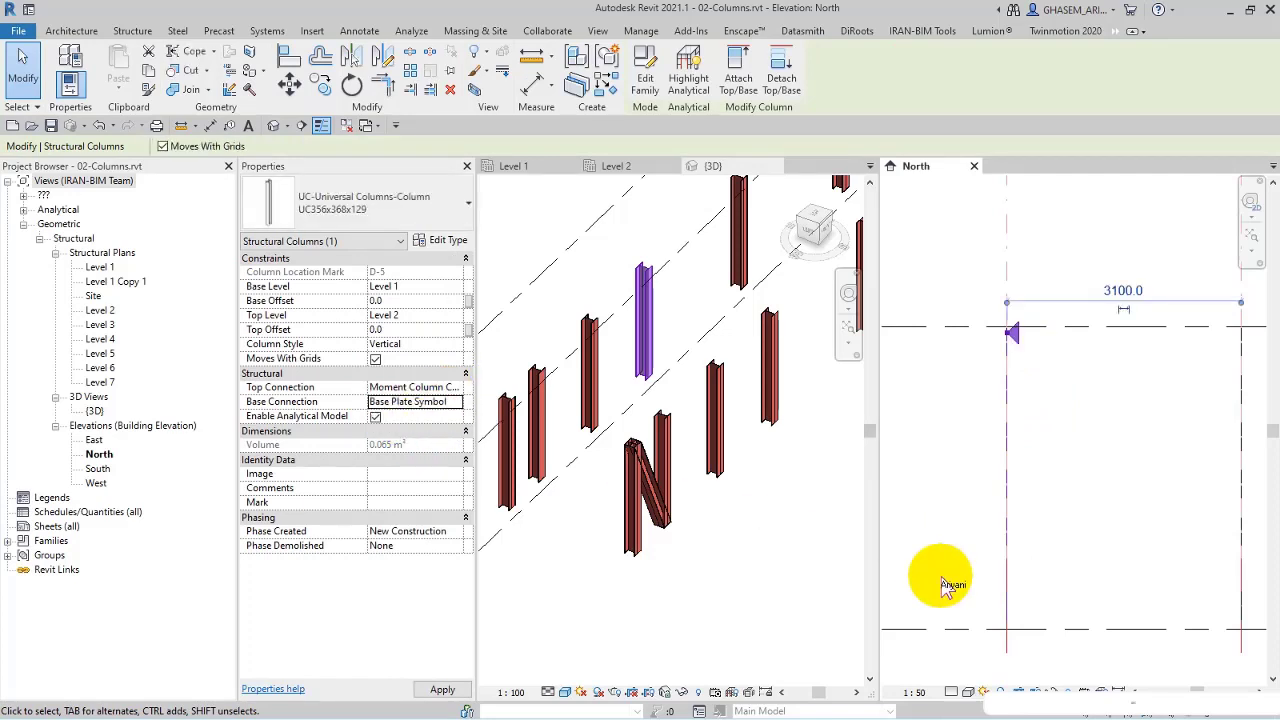
pyautogui.scroll(2, 1000, 566)
pyautogui.click(1014, 563)
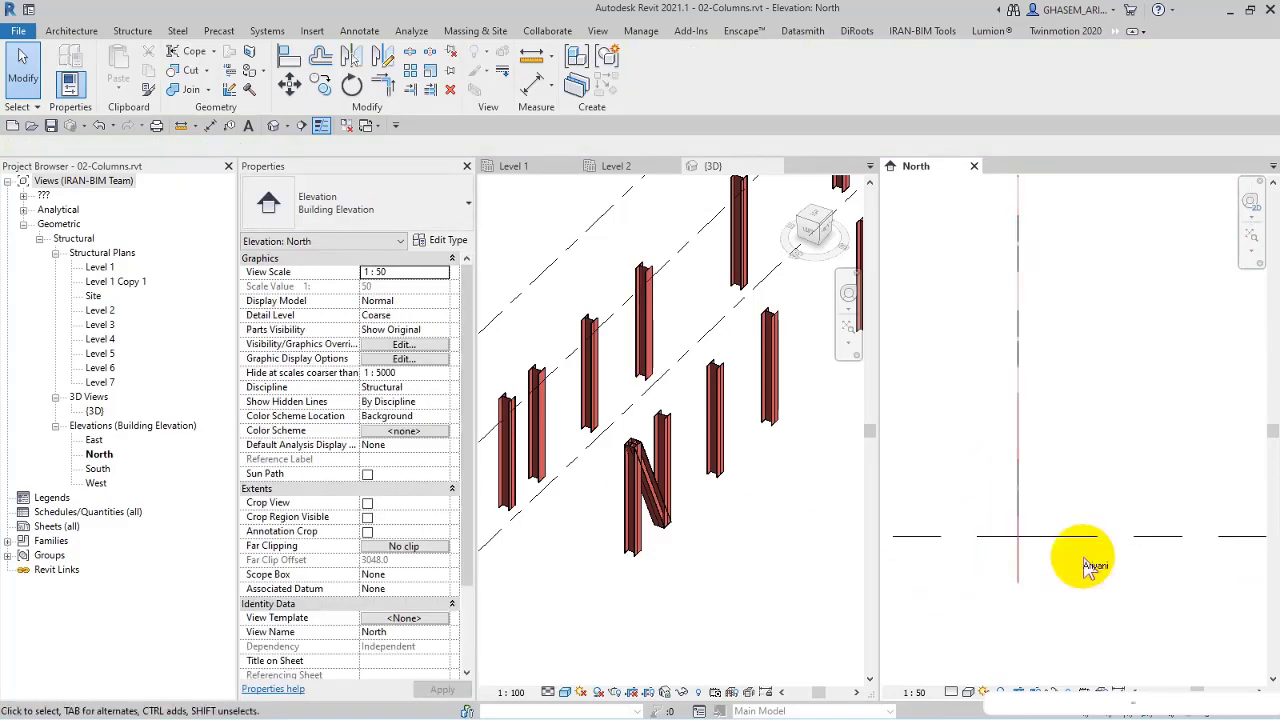
# Temporarily hide Level 1 in the North elevation.
pyautogui.click(1130, 540)
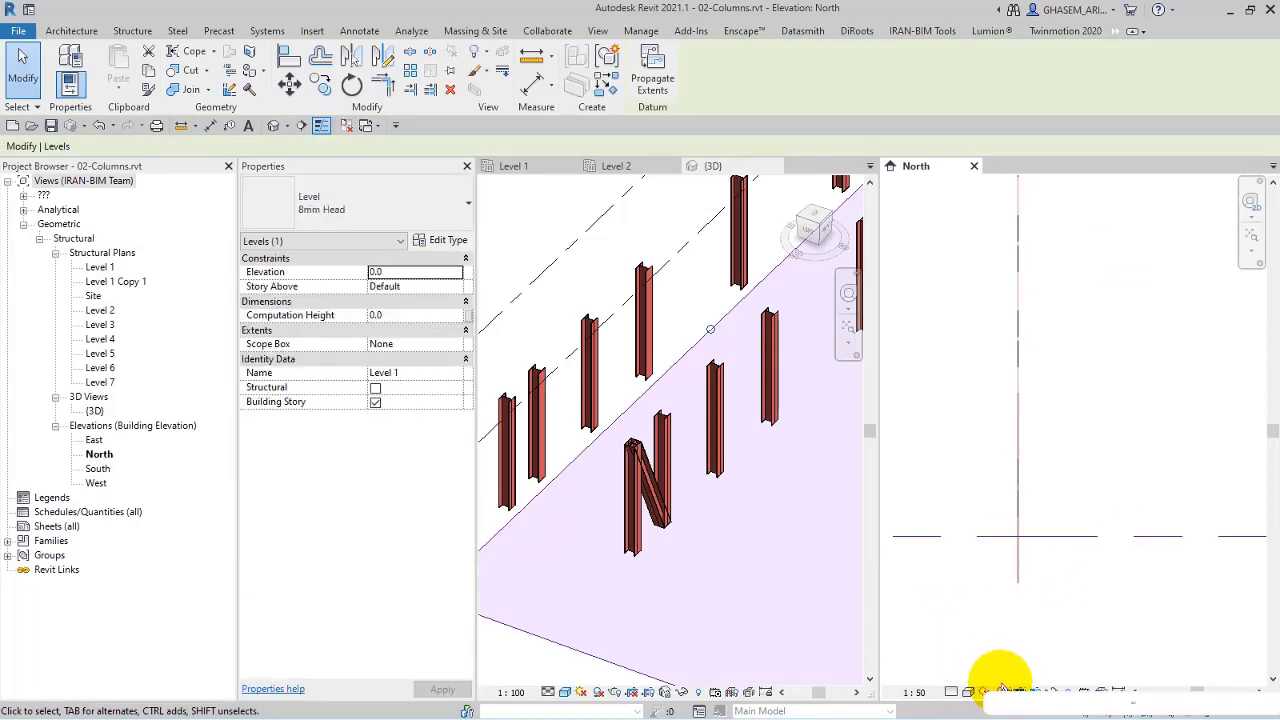
pyautogui.rightClick(940, 658)
pyautogui.click(929, 597)
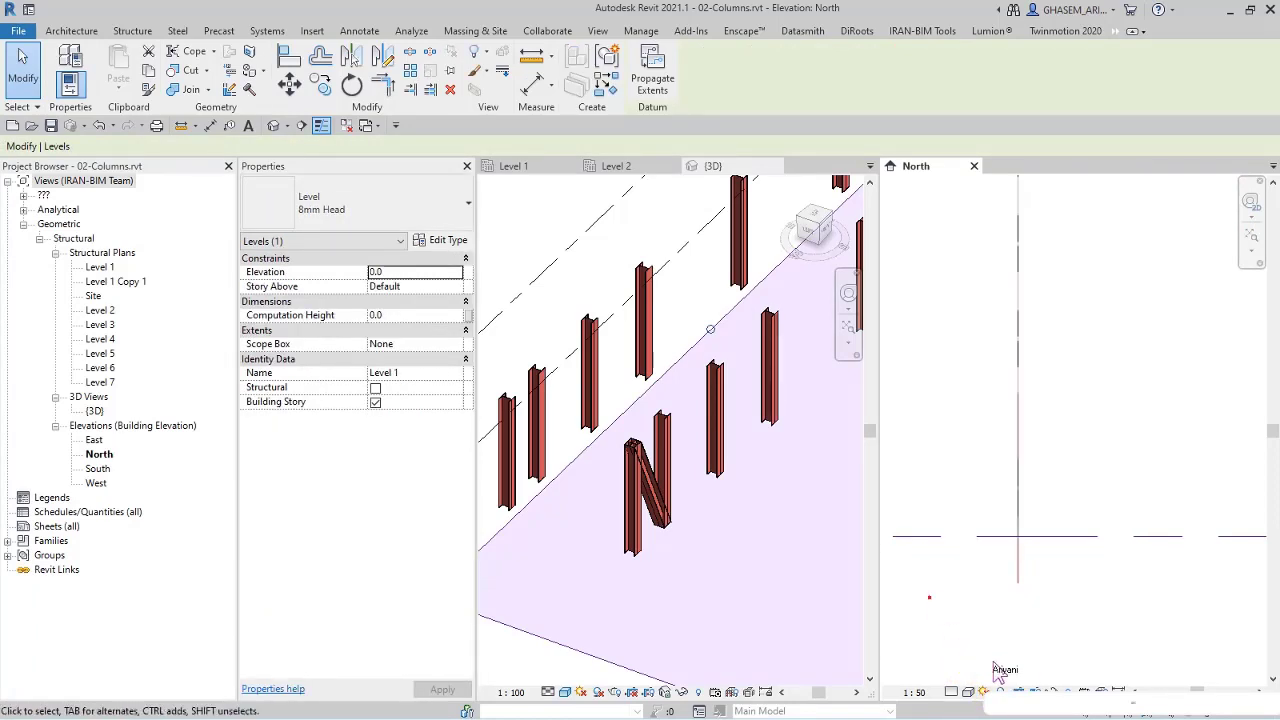
pyautogui.click(1048, 688)
pyautogui.click(1088, 651)
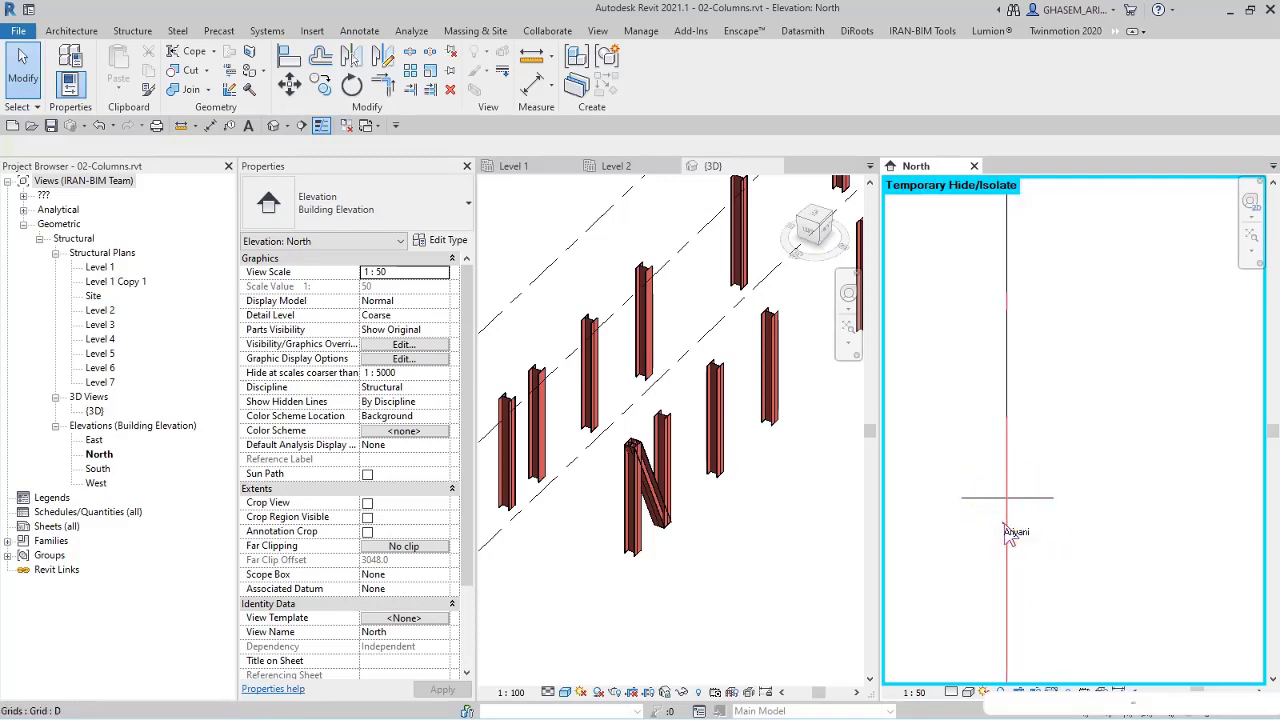
pyautogui.click(1012, 534)
pyautogui.scroll(-5, 1045, 540)
pyautogui.press('Escape')
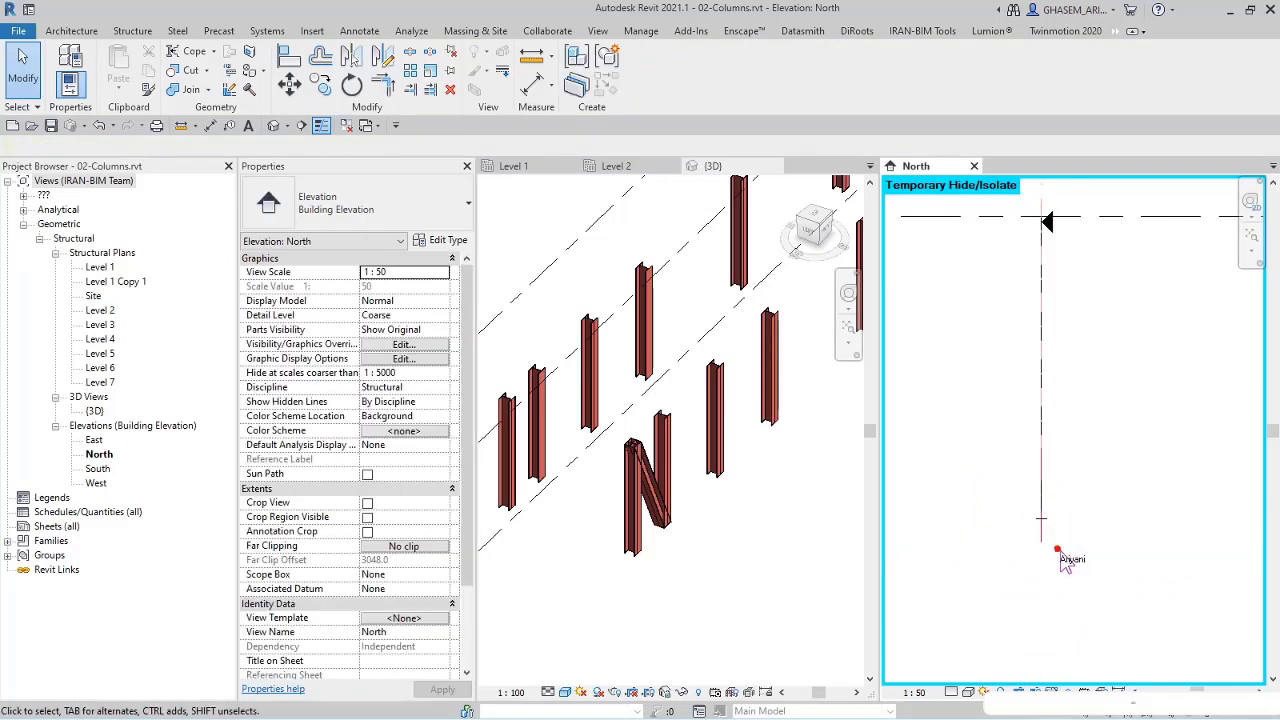
# Reset Temporary Hide/Isolate to restore all hidden elements.
pyautogui.click(1028, 486)
pyautogui.click(1030, 490)
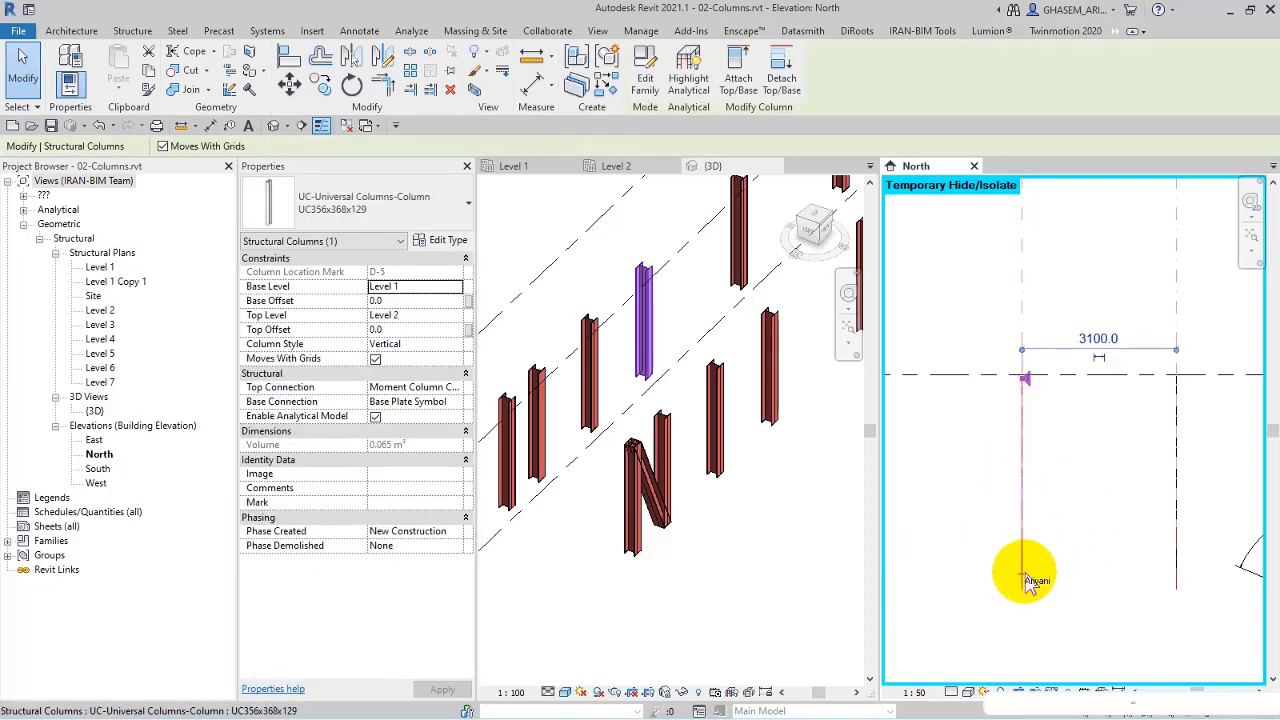
pyautogui.click(1050, 692)
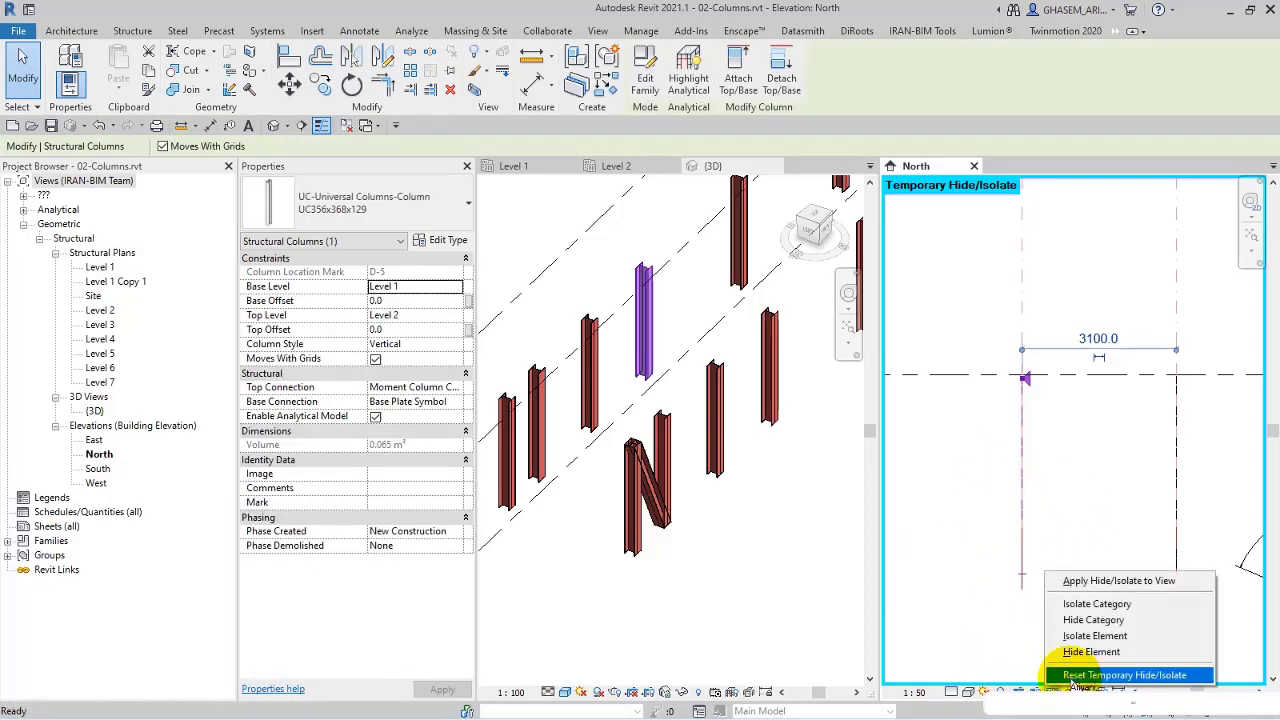
pyautogui.click(1145, 674)
pyautogui.click(1058, 594)
# Set column D-5's Top Connection to None.
pyautogui.click(1024, 520)
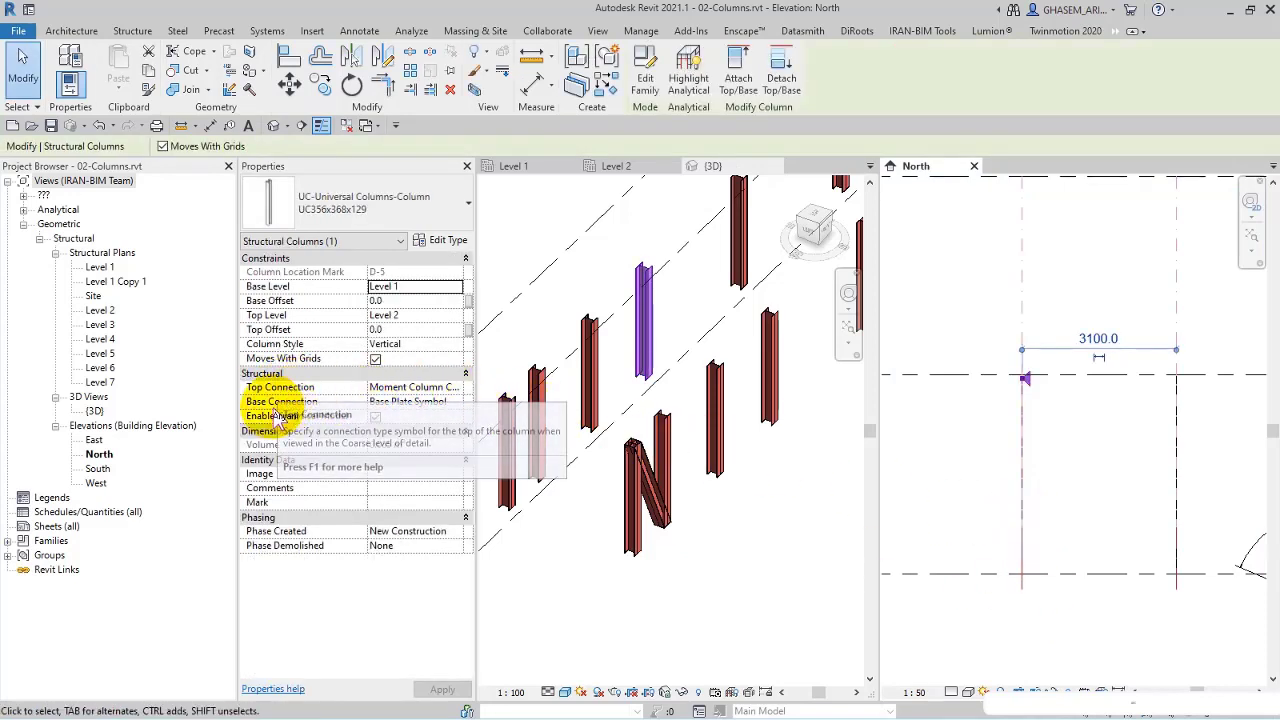
pyautogui.click(458, 387)
pyautogui.click(385, 401)
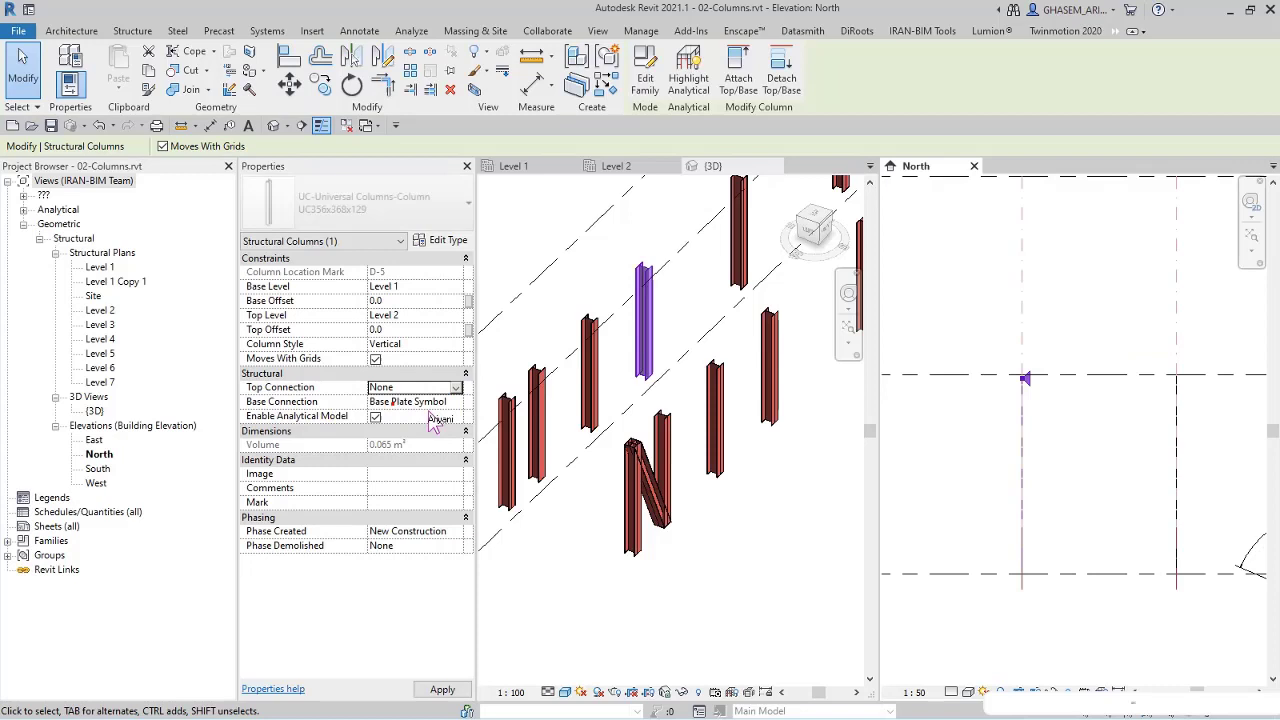
pyautogui.press('Escape')
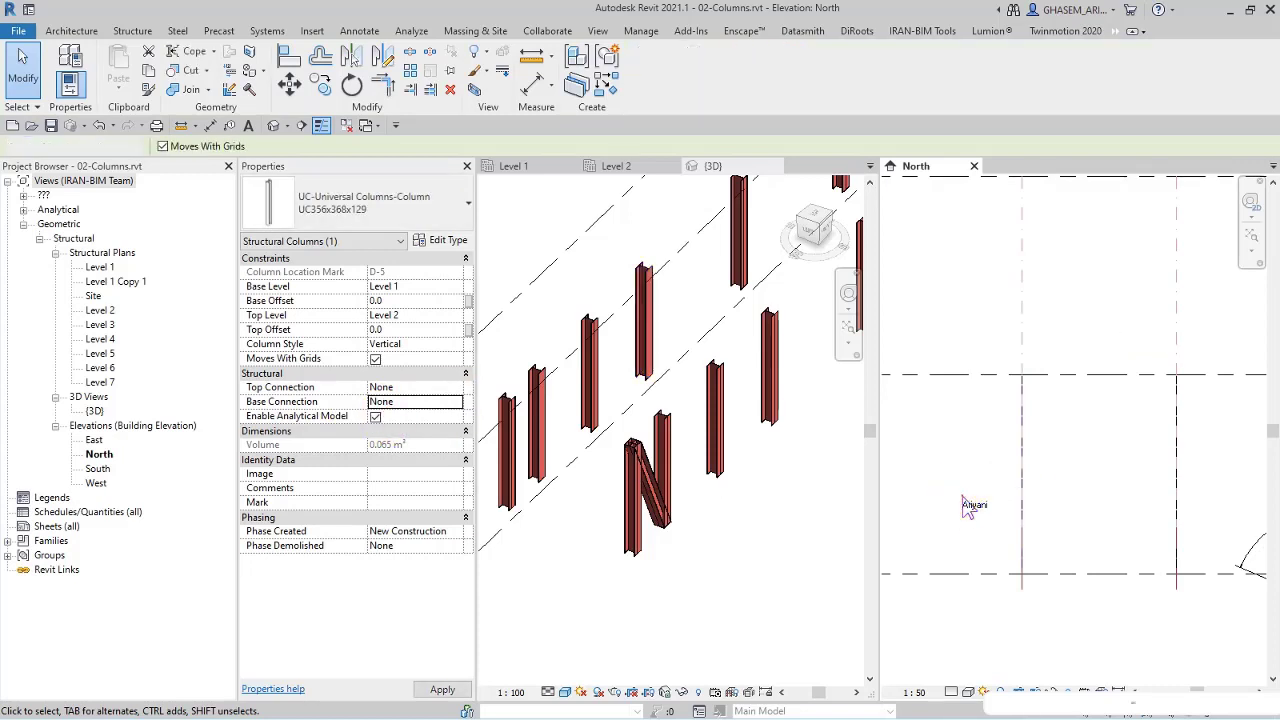
# Open Structural Settings and display the Column Base connection symbols.
pyautogui.click(135, 31)
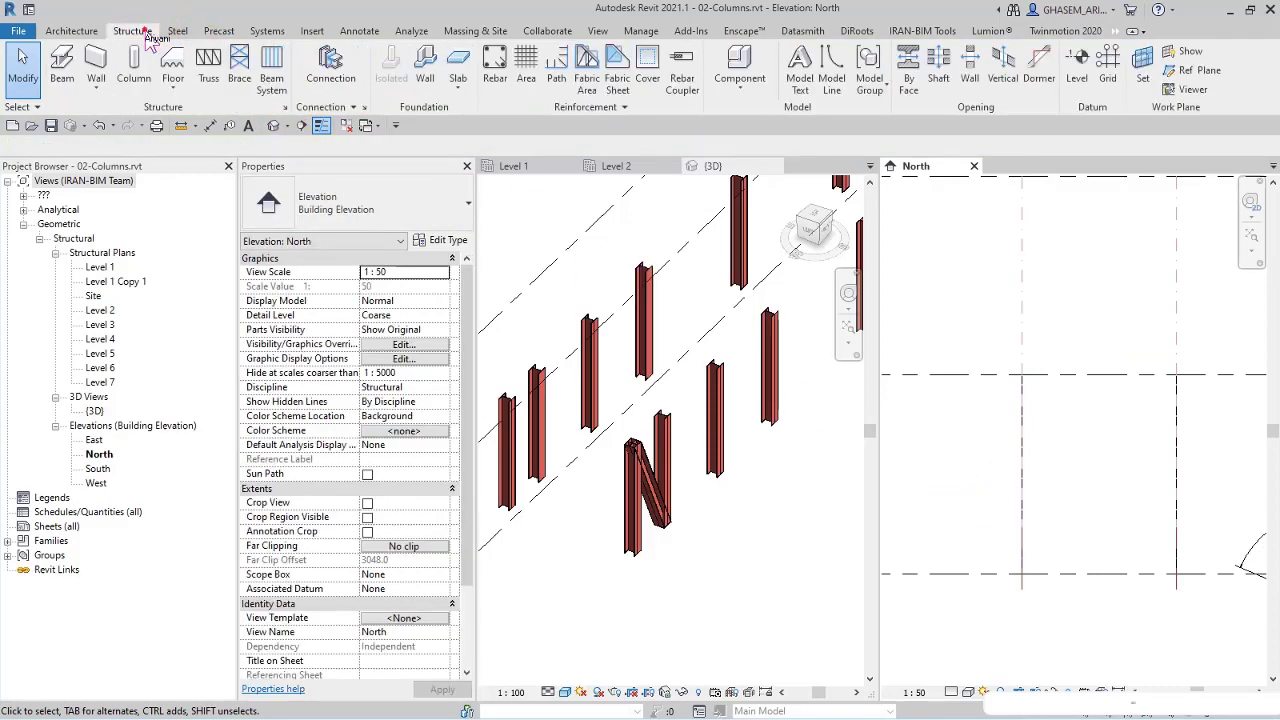
pyautogui.click(285, 107)
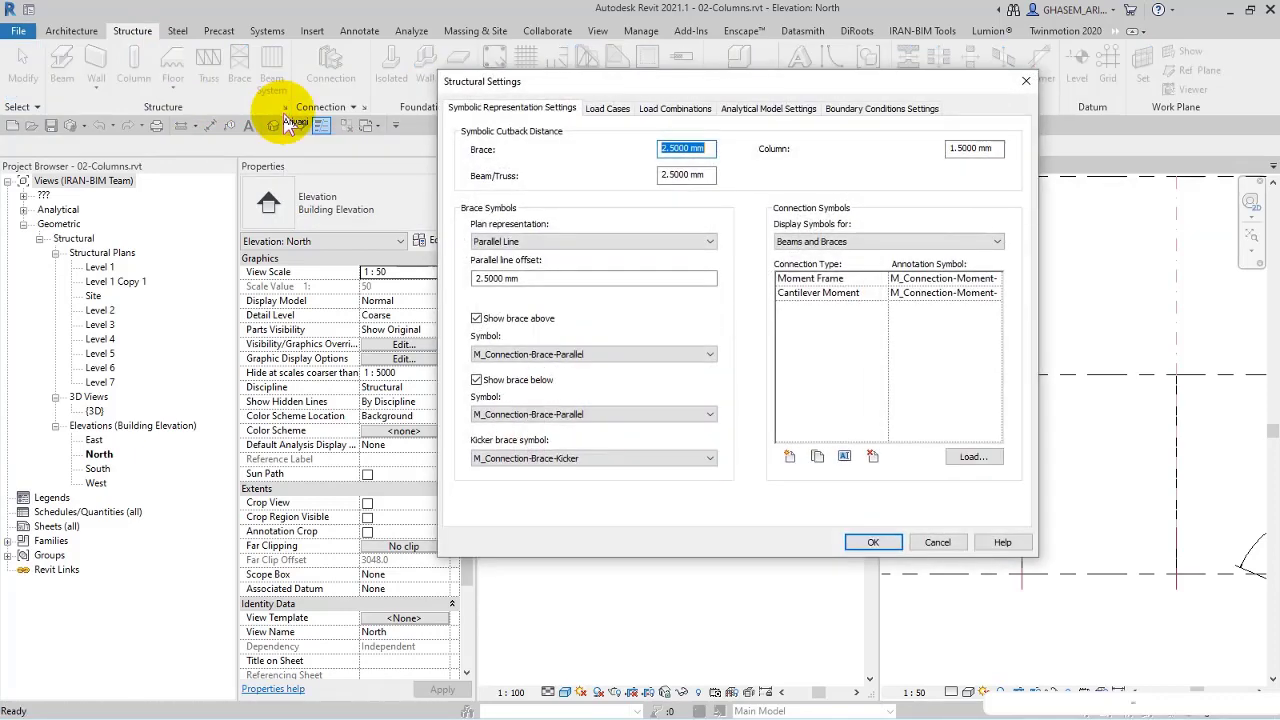
pyautogui.moveTo(575, 77); pyautogui.dragTo(441, 73)
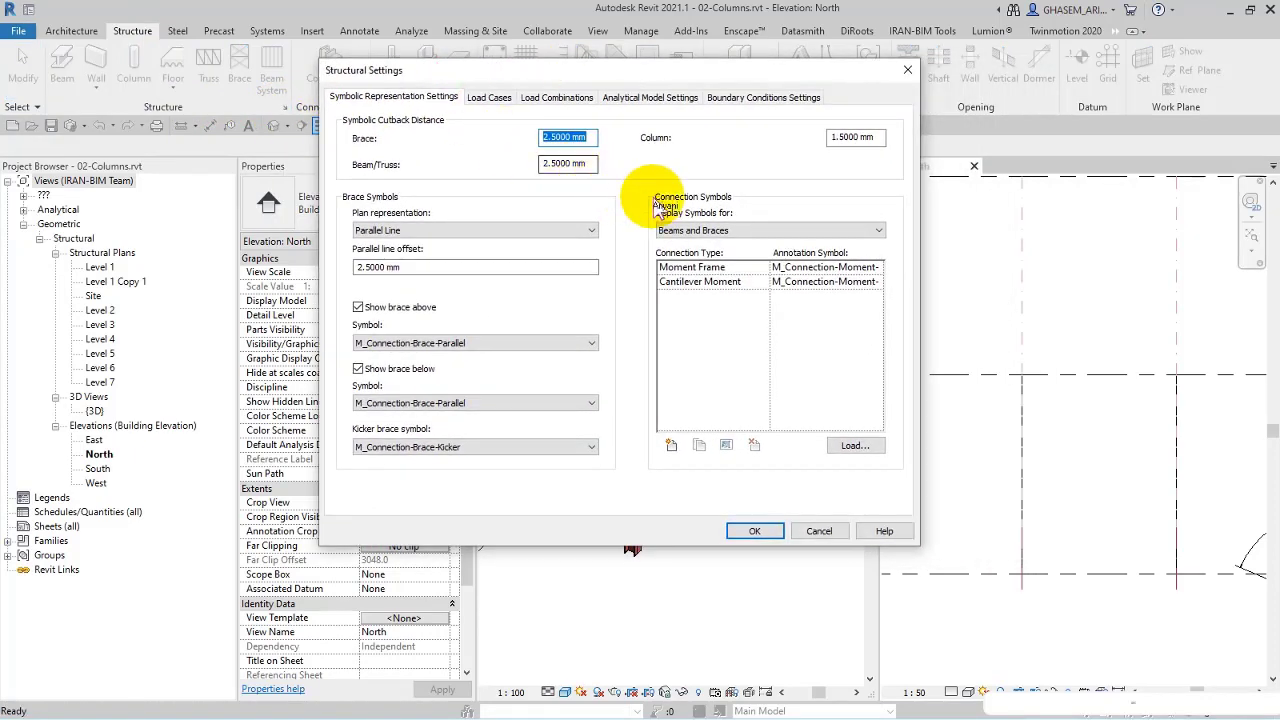
pyautogui.click(700, 232)
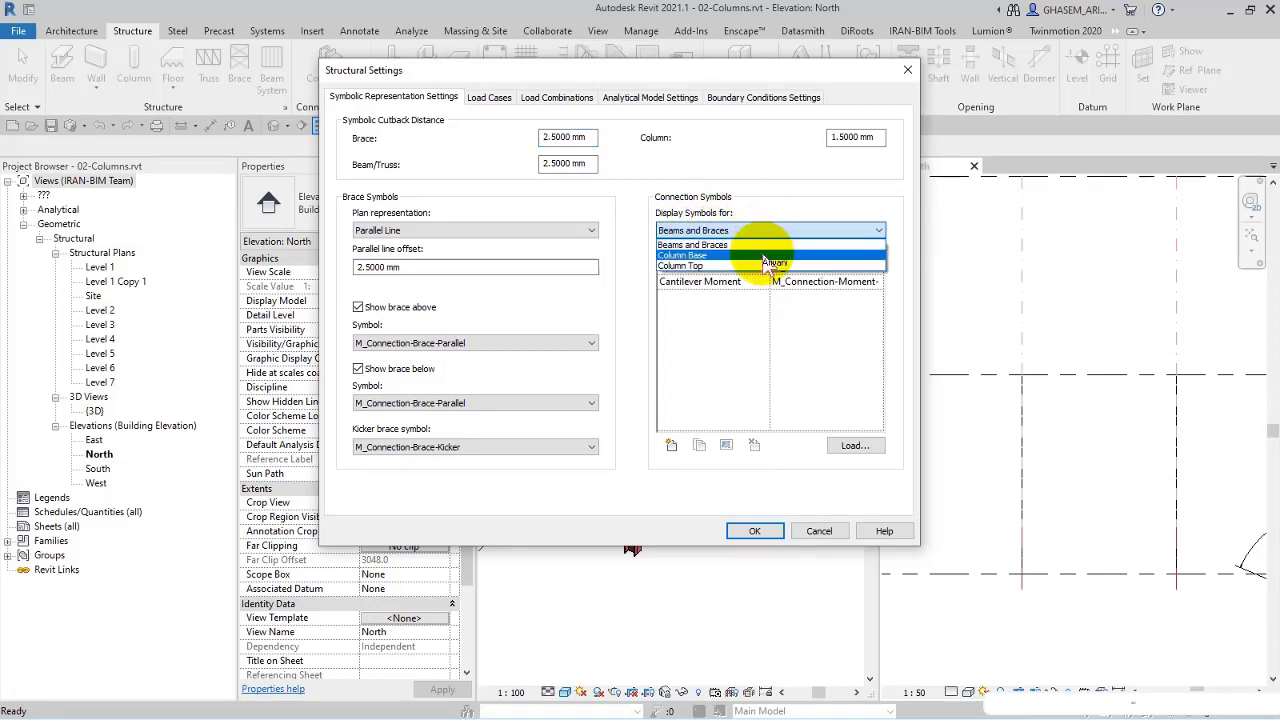
pyautogui.click(760, 248)
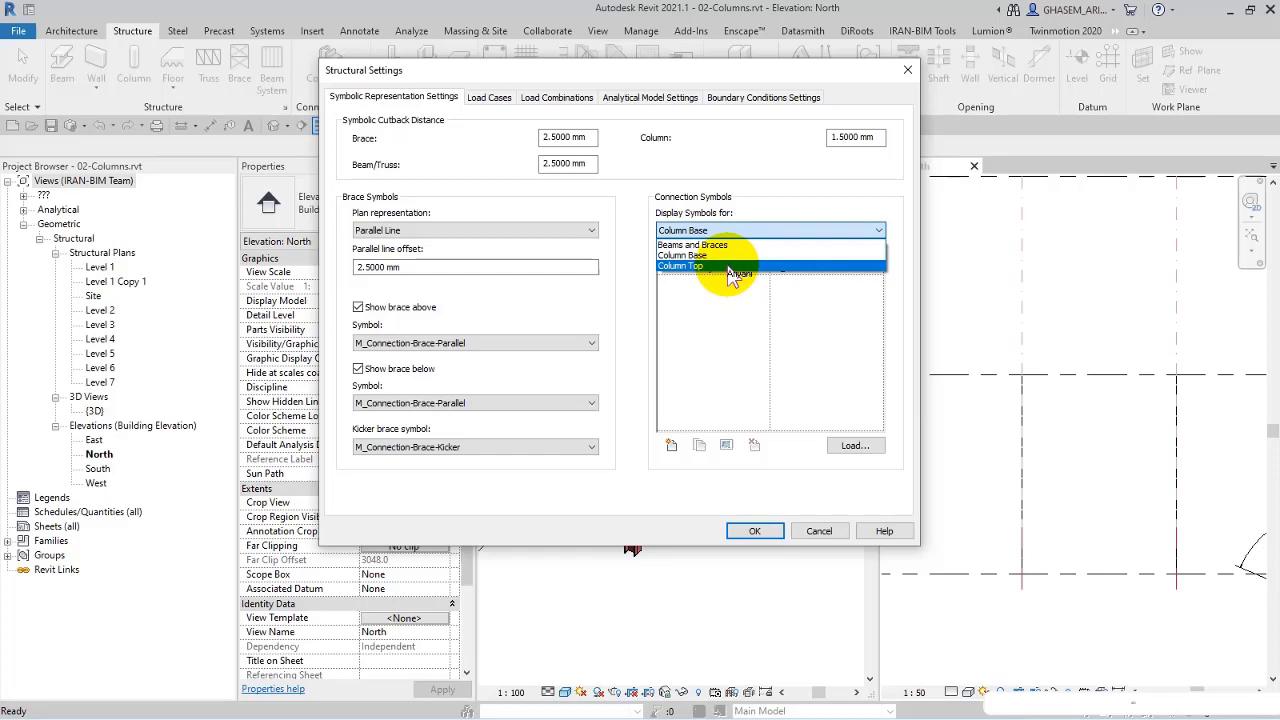
# Compare the Column Top symbols, return to Column Base, and start Load...
pyautogui.click(718, 278)
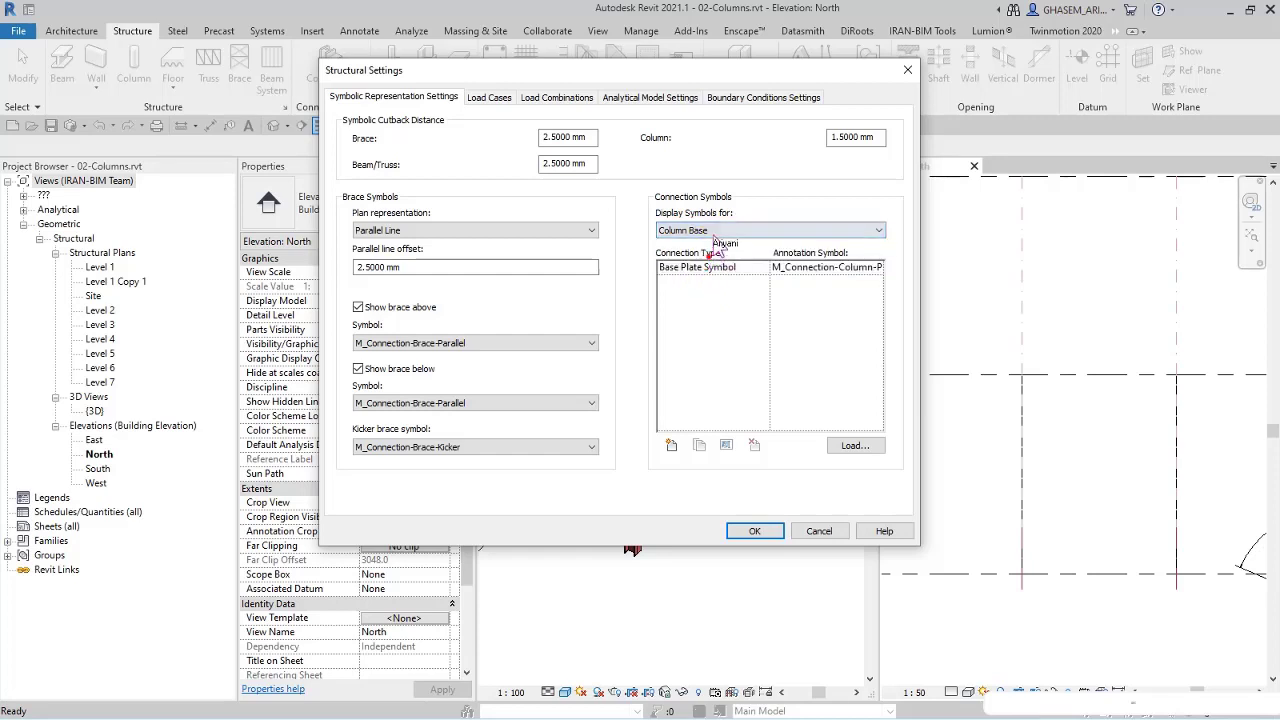
pyautogui.click(714, 232)
pyautogui.click(700, 266)
pyautogui.click(820, 272)
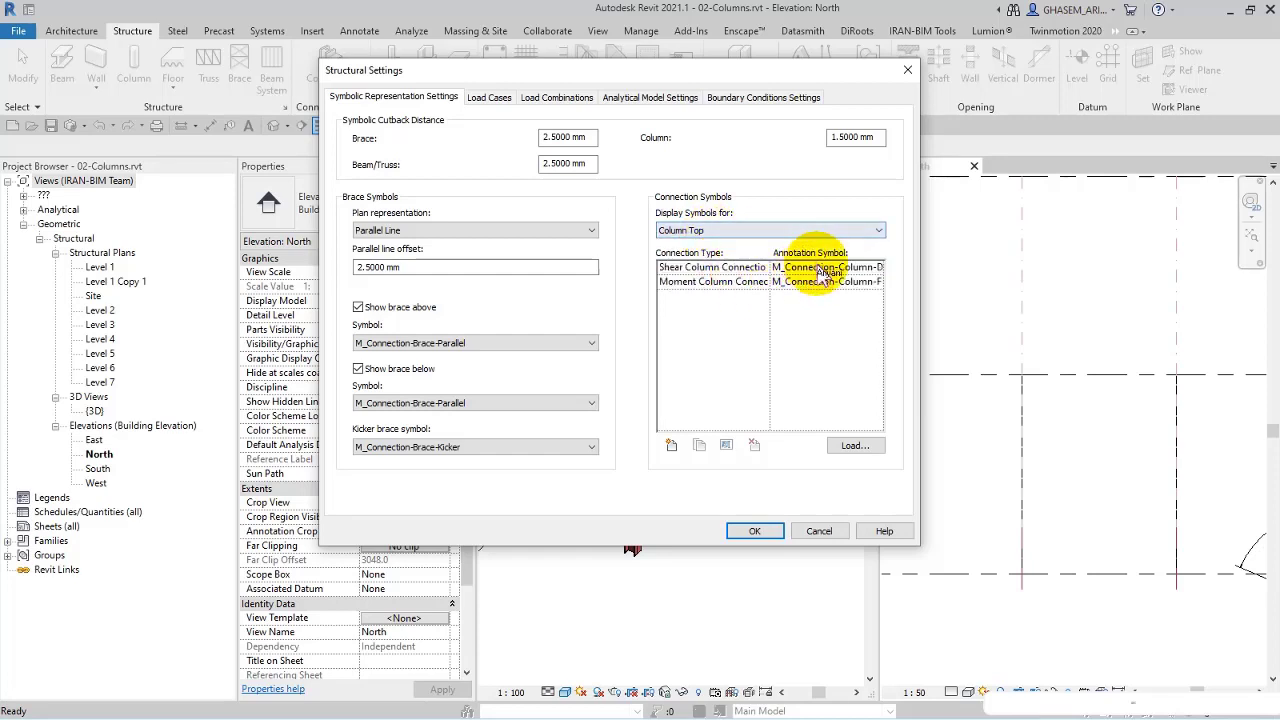
pyautogui.click(775, 232)
pyautogui.click(733, 255)
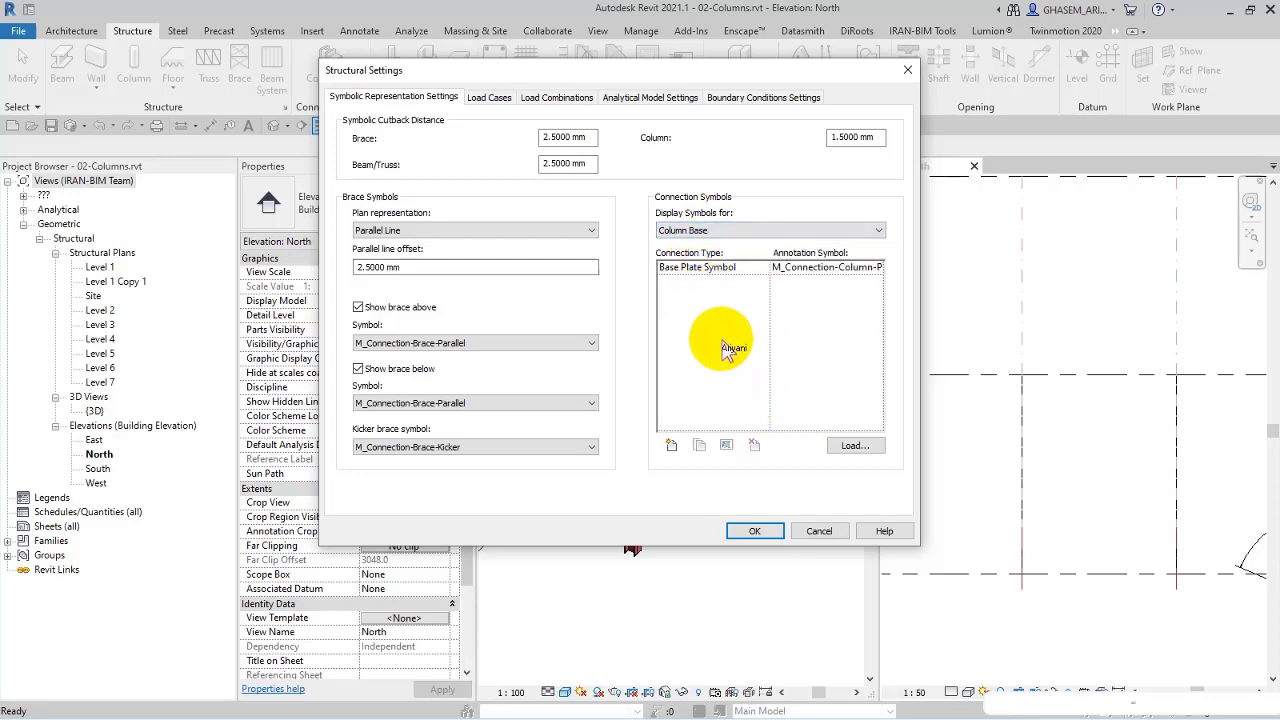
pyautogui.click(851, 450)
# Browse from the English library into Annotations > Structural.
pyautogui.click(880, 96)
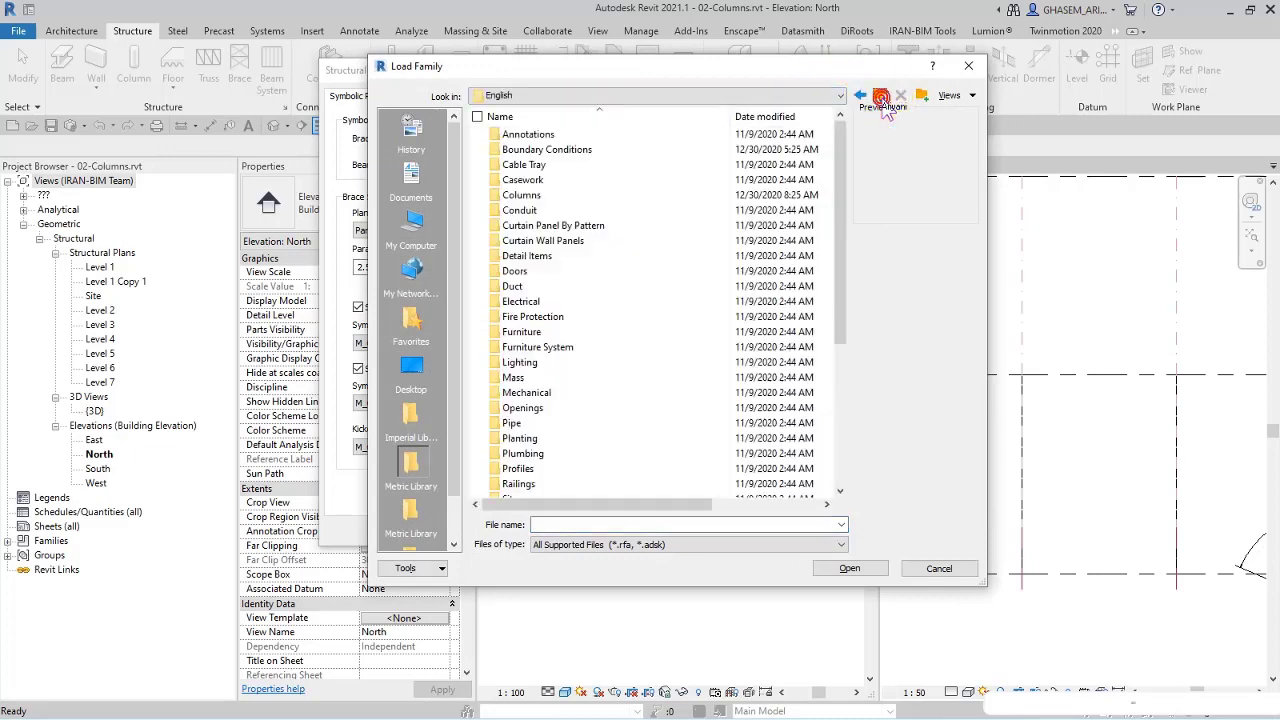
pyautogui.moveTo(849, 140)
pyautogui.mouseDown()
pyautogui.moveTo(849, 255)
pyautogui.moveTo(843, 122)
pyautogui.mouseUp()
pyautogui.doubleClick(514, 134)
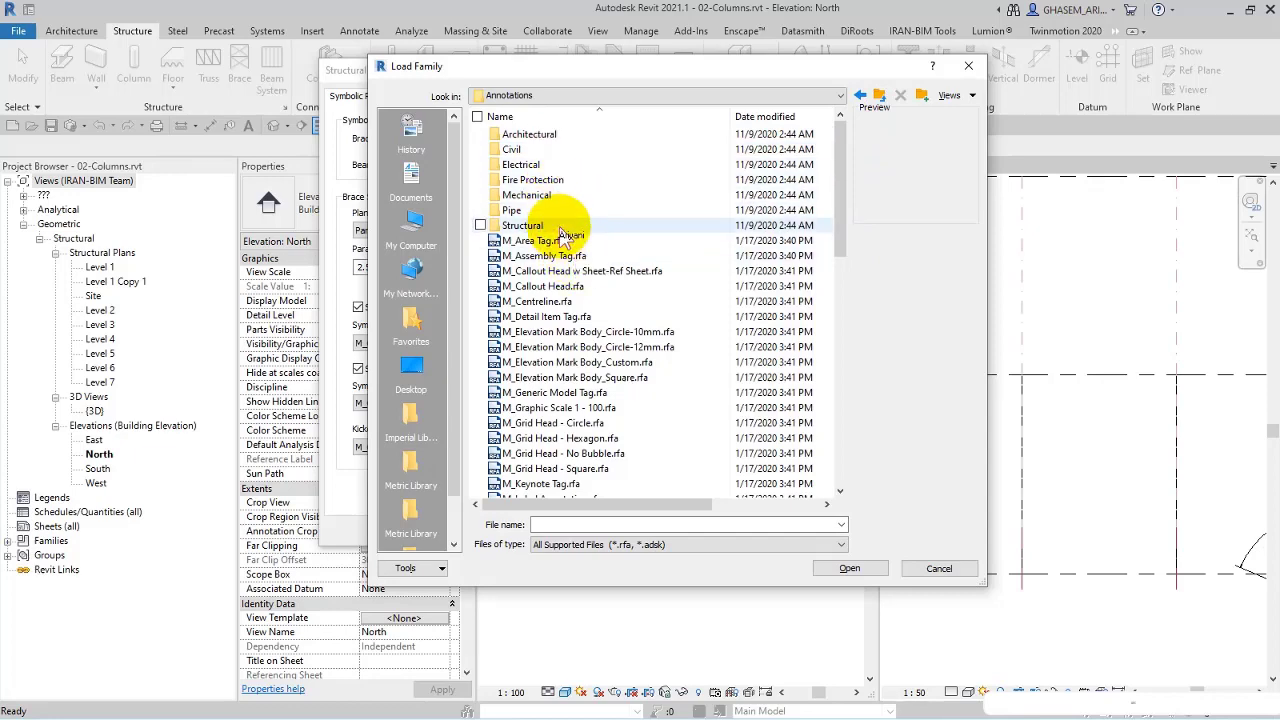
pyautogui.doubleClick(522, 225)
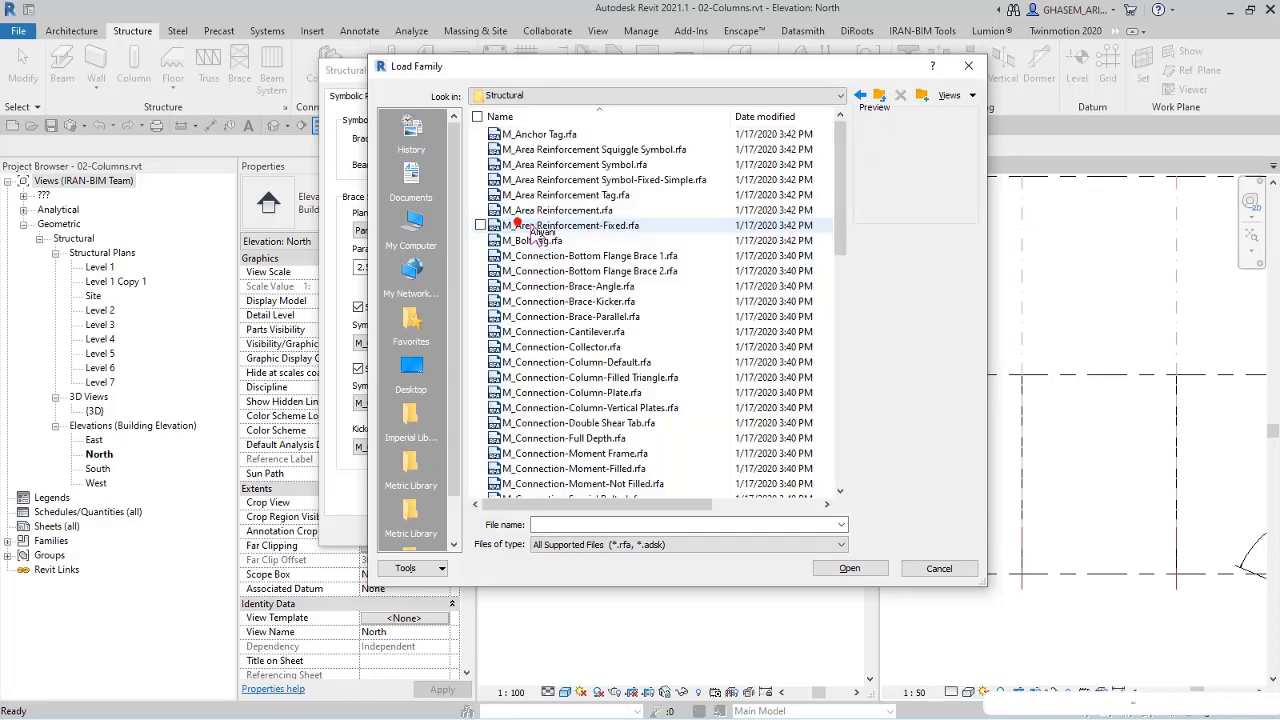
# Preview the M_Bolt Tag, Bottom Flange Brace and Brace symbol families.
pyautogui.click(560, 241)
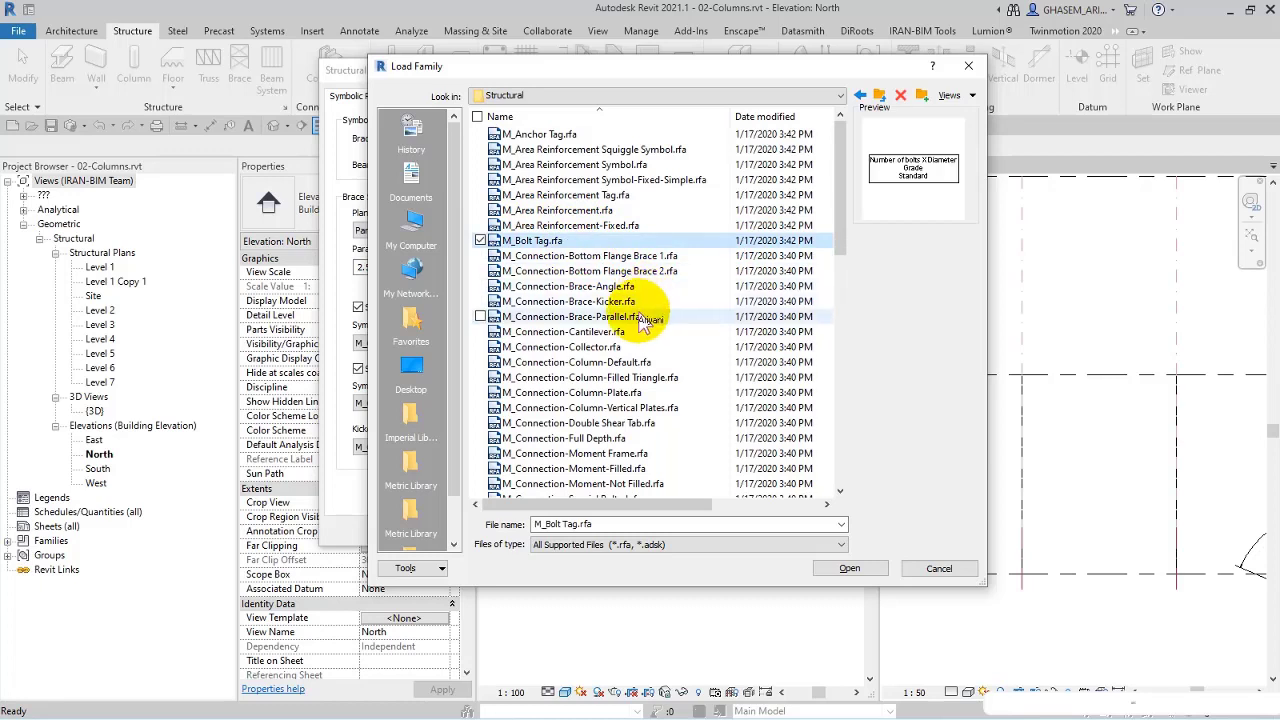
pyautogui.click(574, 258)
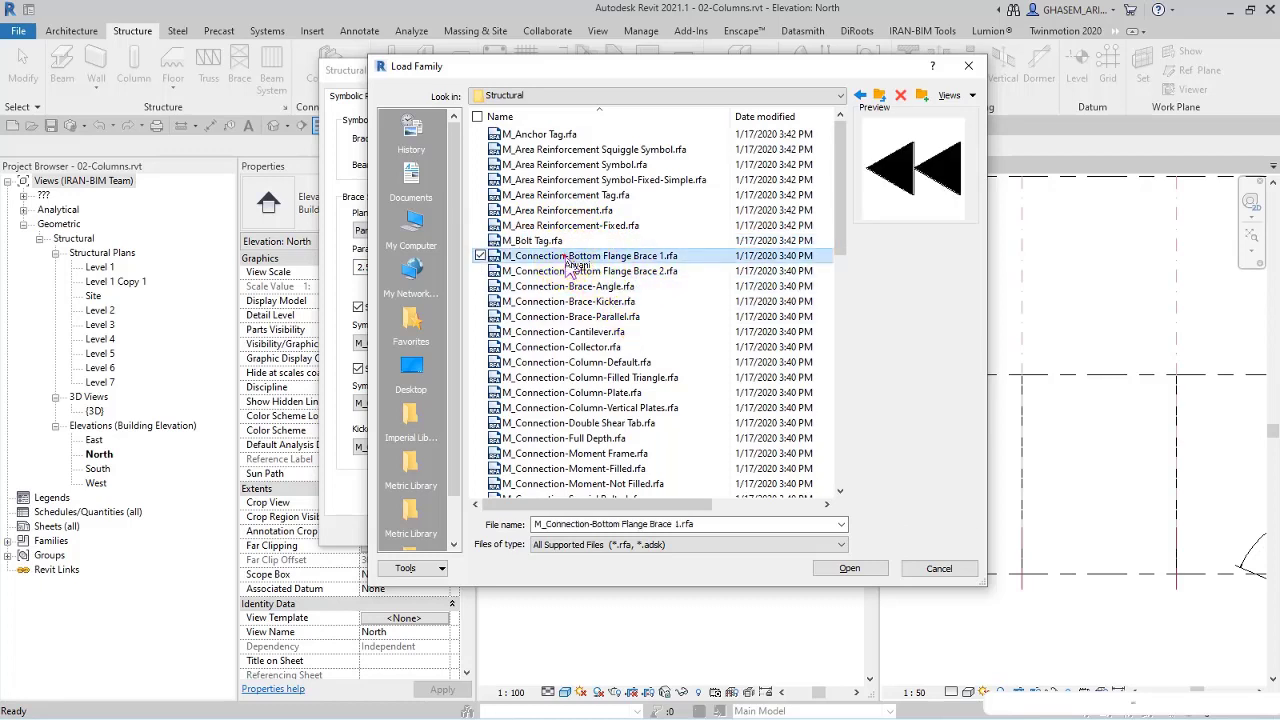
pyautogui.keyDown('ctrl'); pyautogui.click(660, 272); pyautogui.keyUp('ctrl')
pyautogui.keyDown('ctrl'); pyautogui.click(600, 274); pyautogui.keyUp('ctrl')
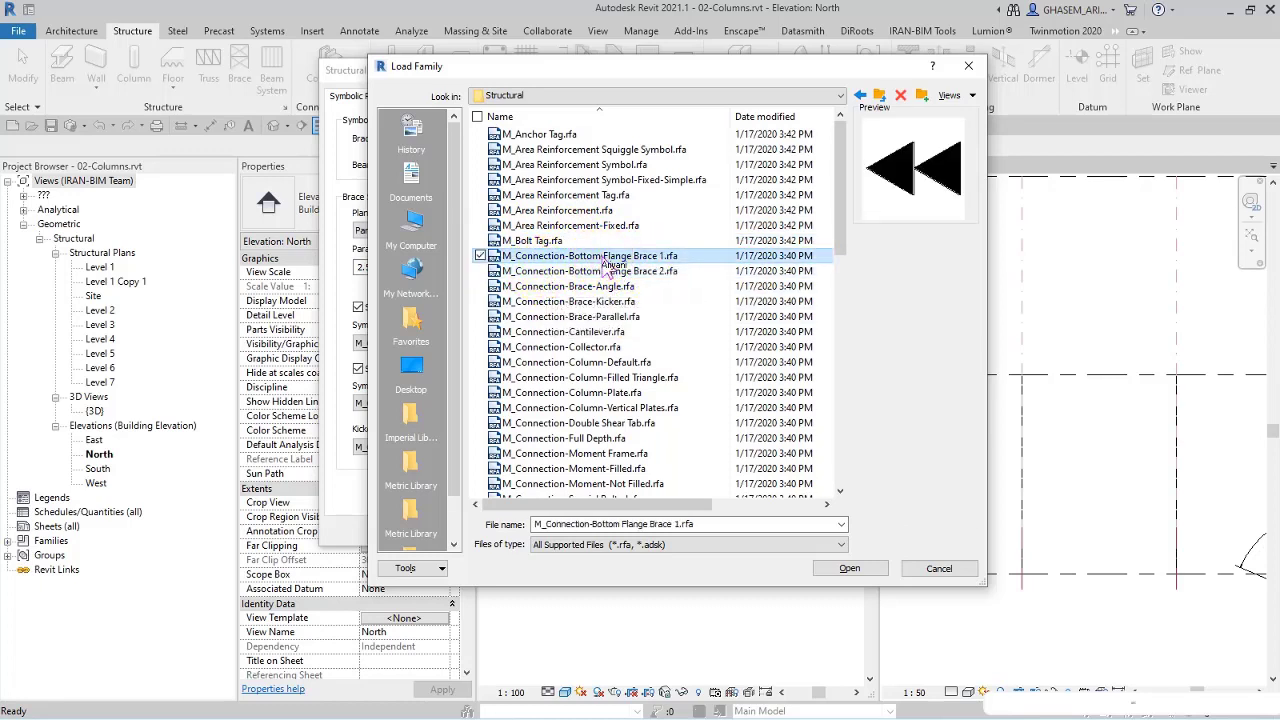
pyautogui.click(552, 271)
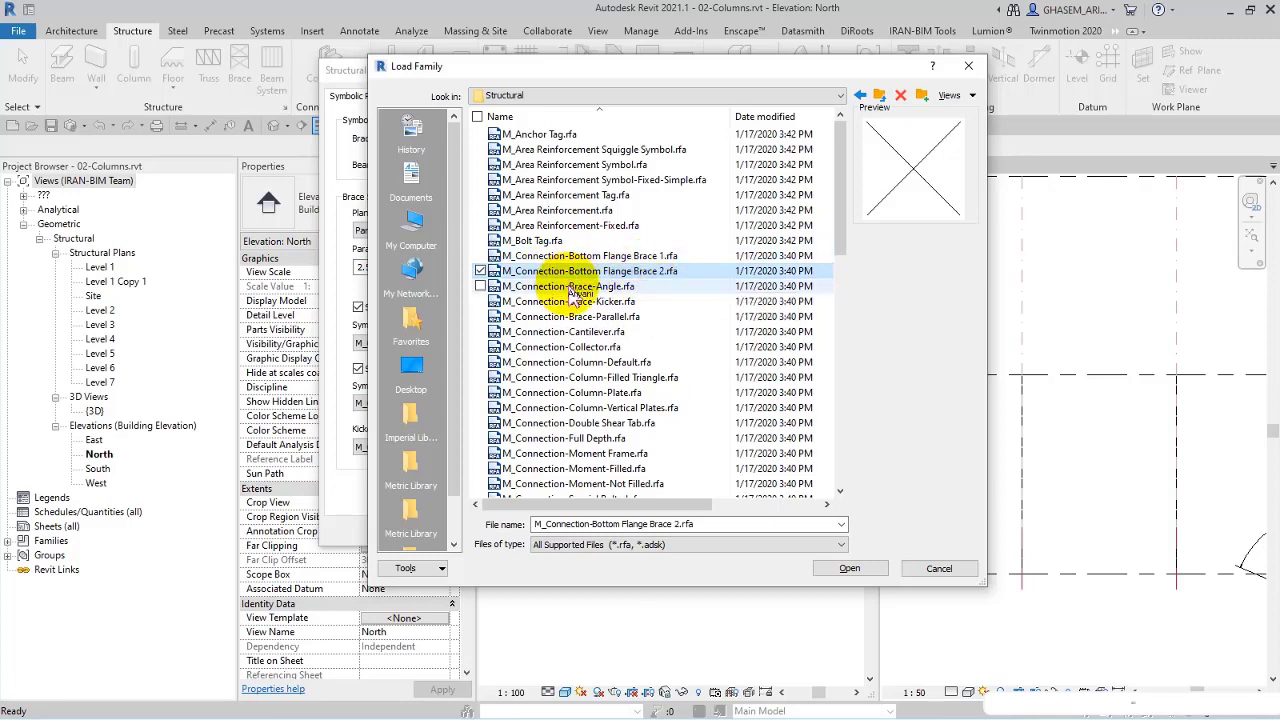
pyautogui.click(568, 286)
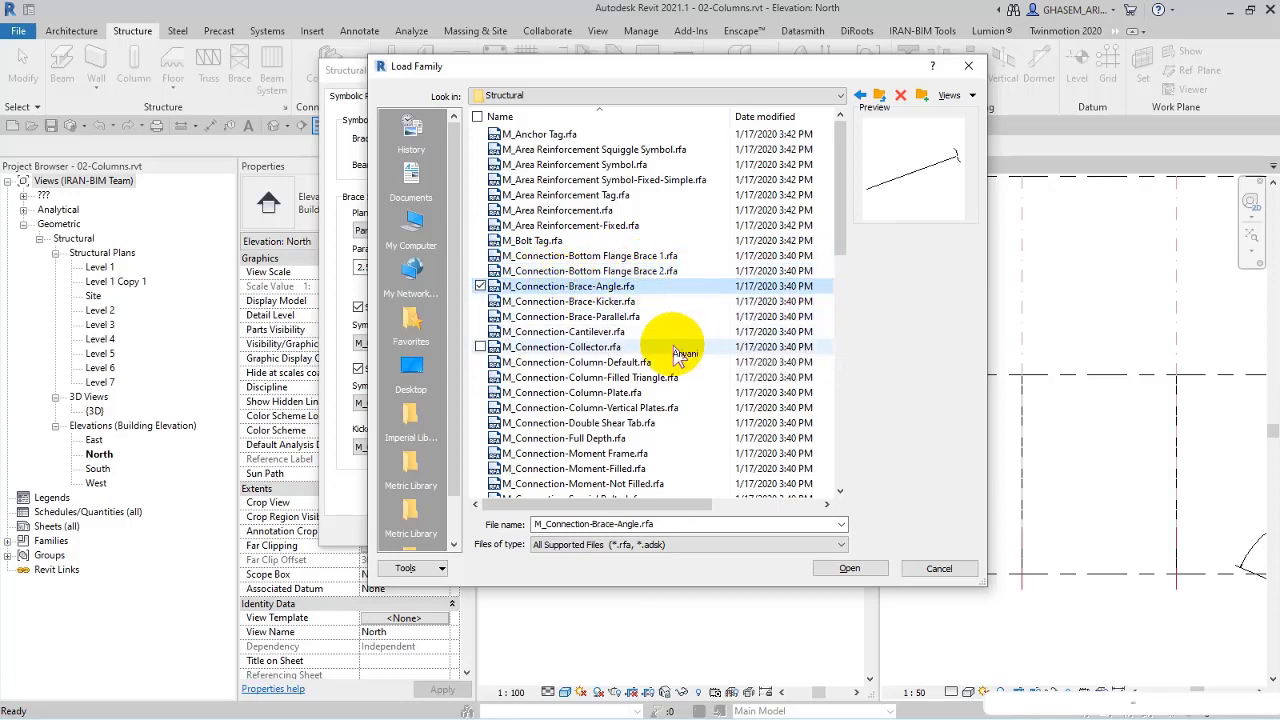
pyautogui.press('Down')
pyautogui.press('Down')
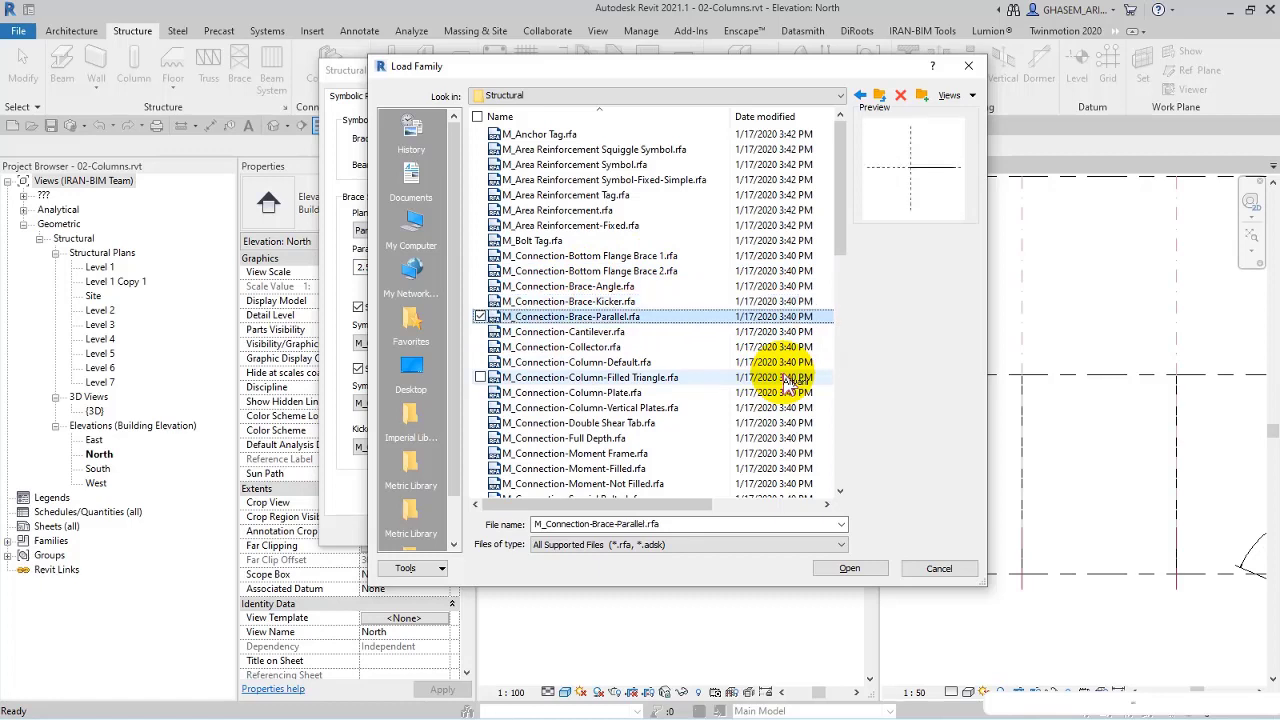
pyautogui.press('Down')
pyautogui.press('Down')
pyautogui.press('Up')
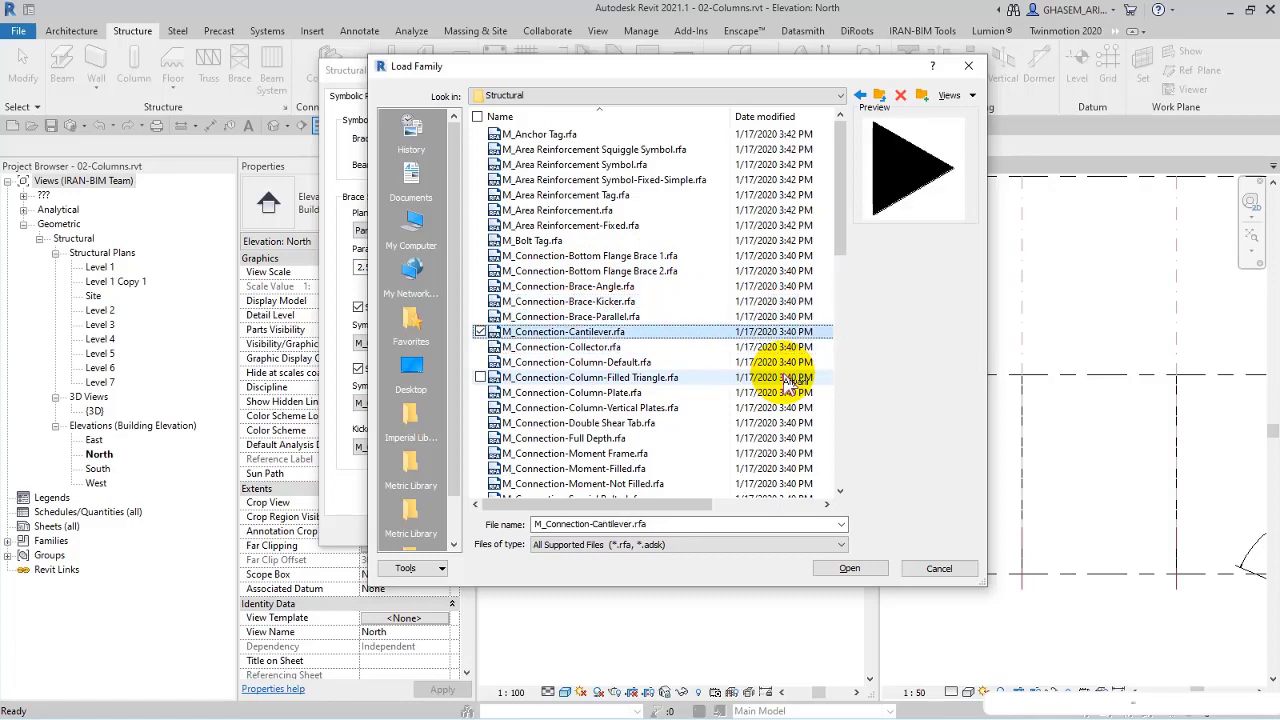
pyautogui.press('Down')
pyautogui.press('Down')
pyautogui.press('Down')
pyautogui.press('Down')
pyautogui.press('Down')
pyautogui.press('Down')
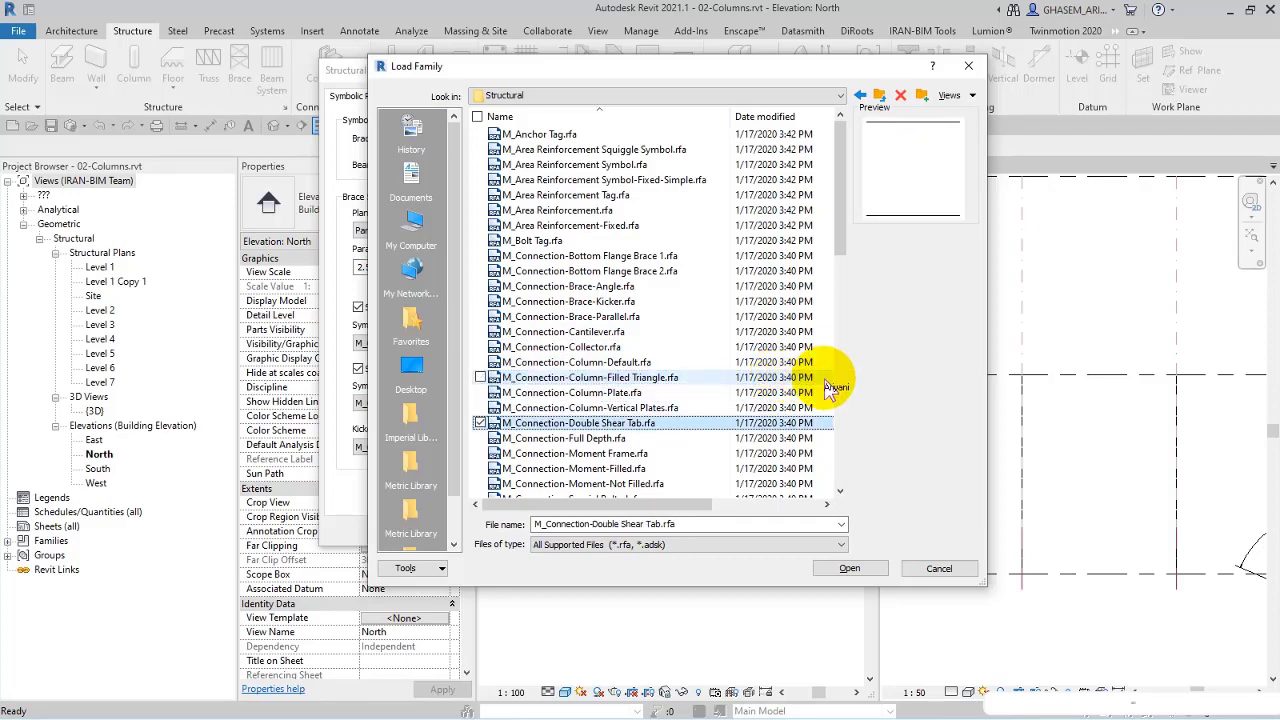
# Preview the Moment Frame, Moment-Filled, Special Bolted and fabric sheet symbols.
pyautogui.scroll(-1, 690, 526)
pyautogui.scroll(-3, 660, 452)
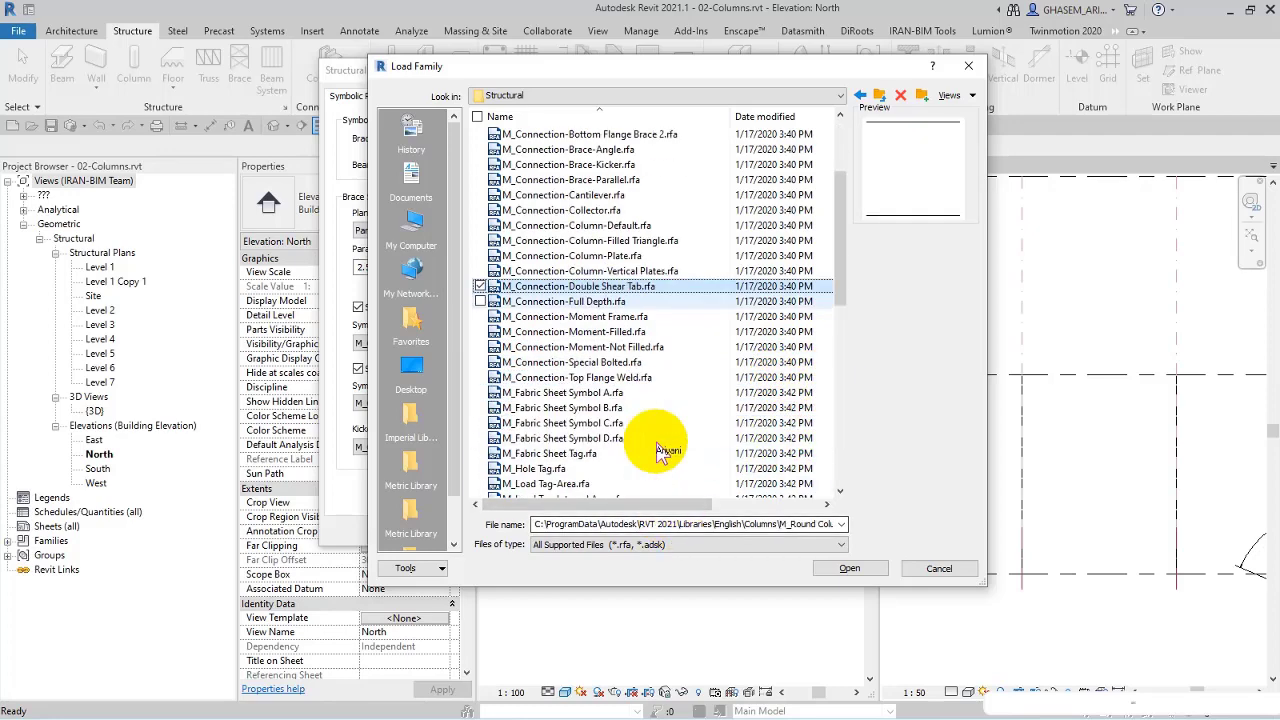
pyautogui.scroll(-1, 657, 430)
pyautogui.press('Down')
pyautogui.press('Down')
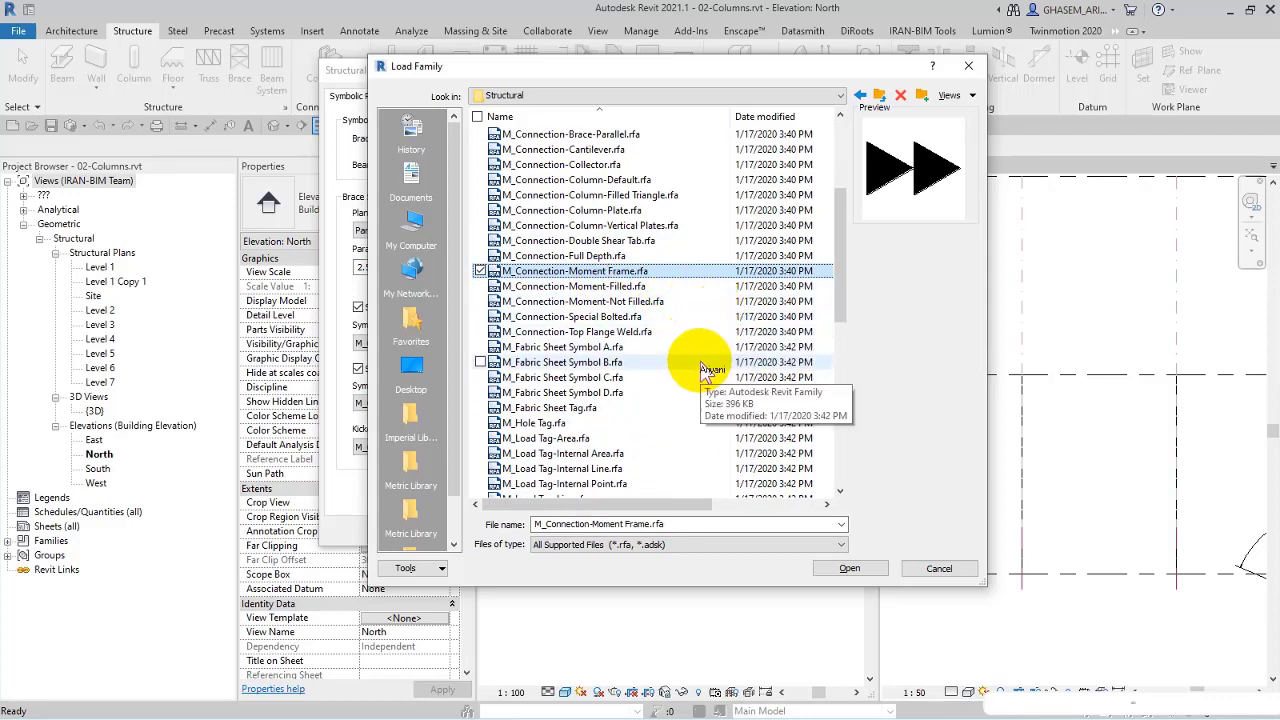
pyautogui.press('Down')
pyautogui.press('Down')
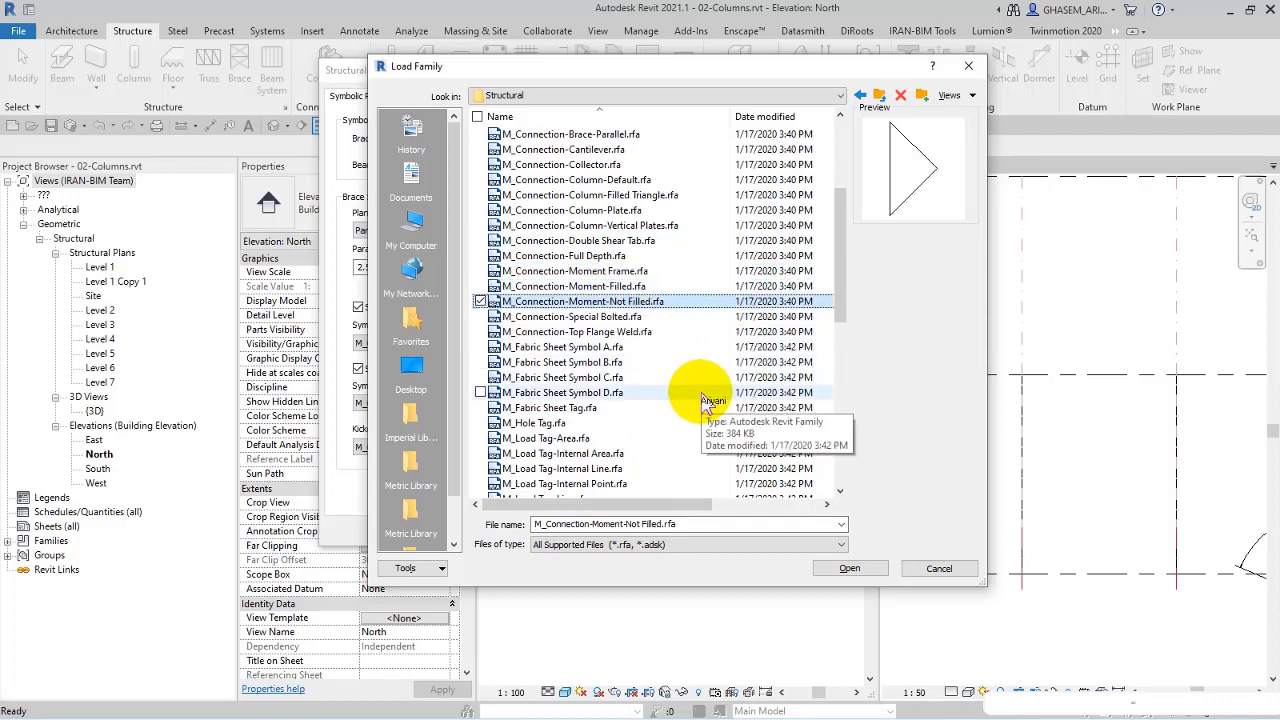
pyautogui.press('Down')
pyautogui.press('Up')
pyautogui.press('Up')
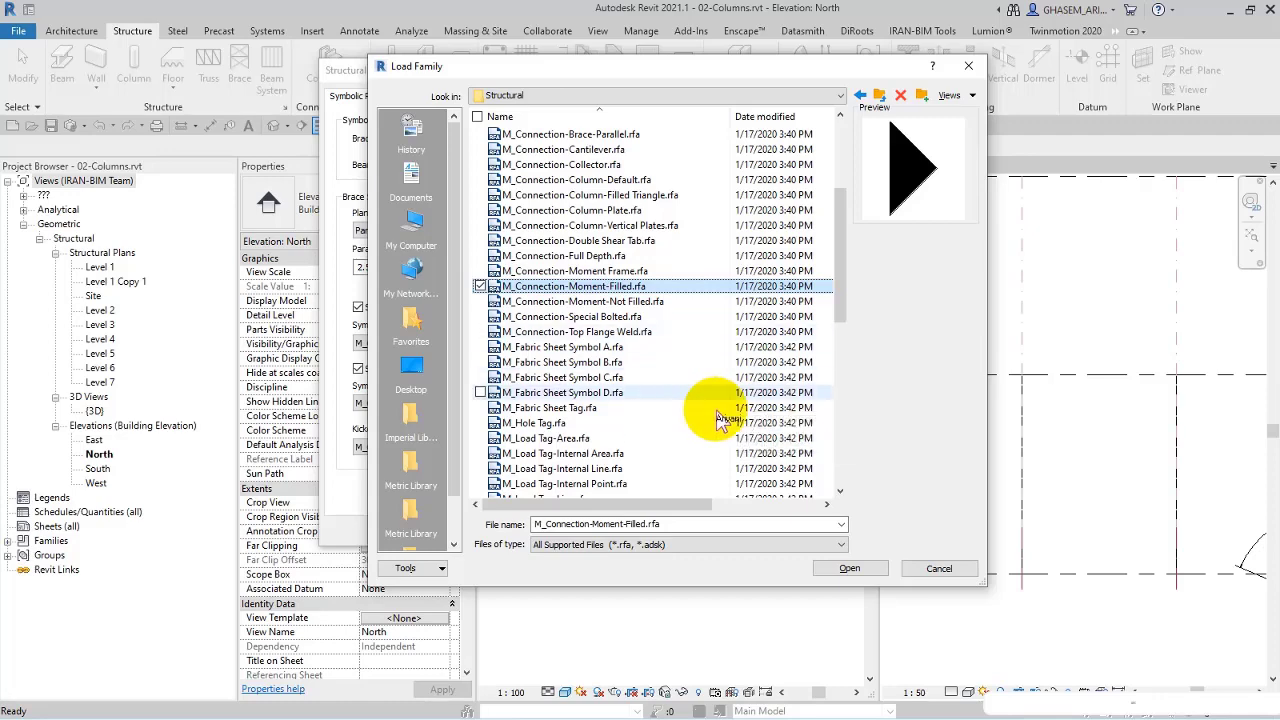
pyautogui.press('Down')
pyautogui.press('Down')
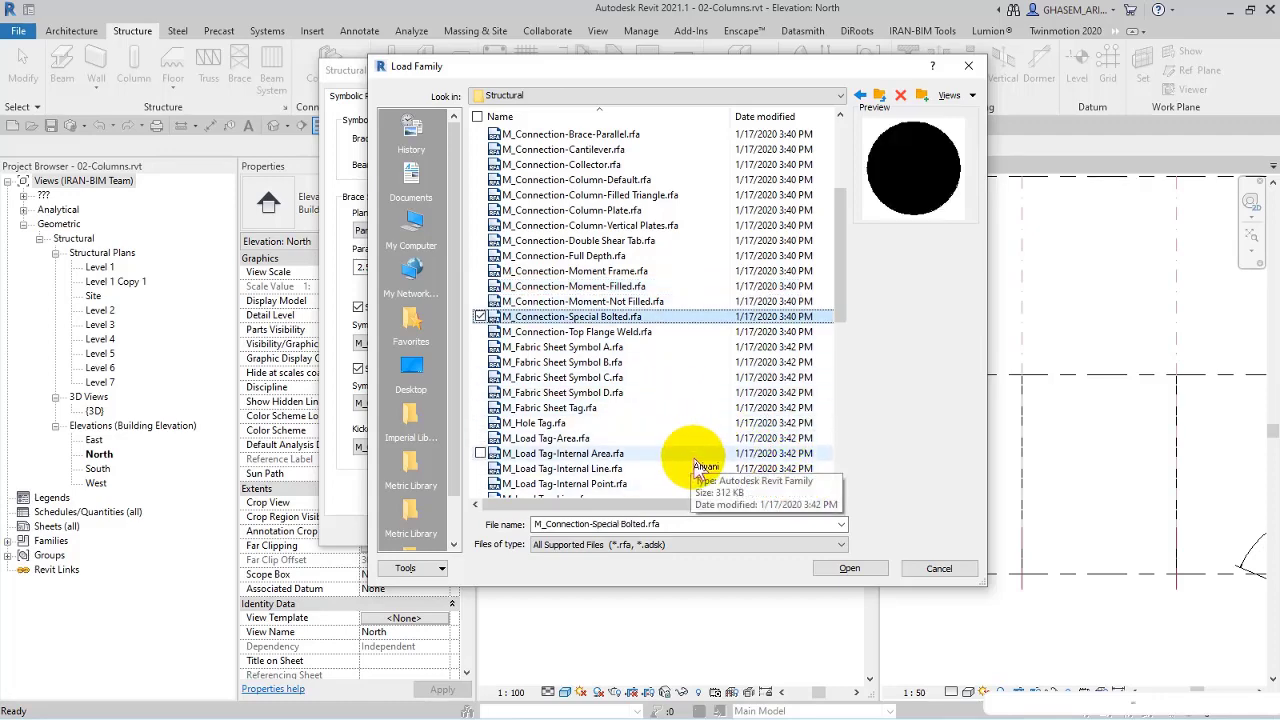
pyautogui.press('Down')
pyautogui.press('Down')
pyautogui.press('Down')
pyautogui.press('Down')
pyautogui.press('Down')
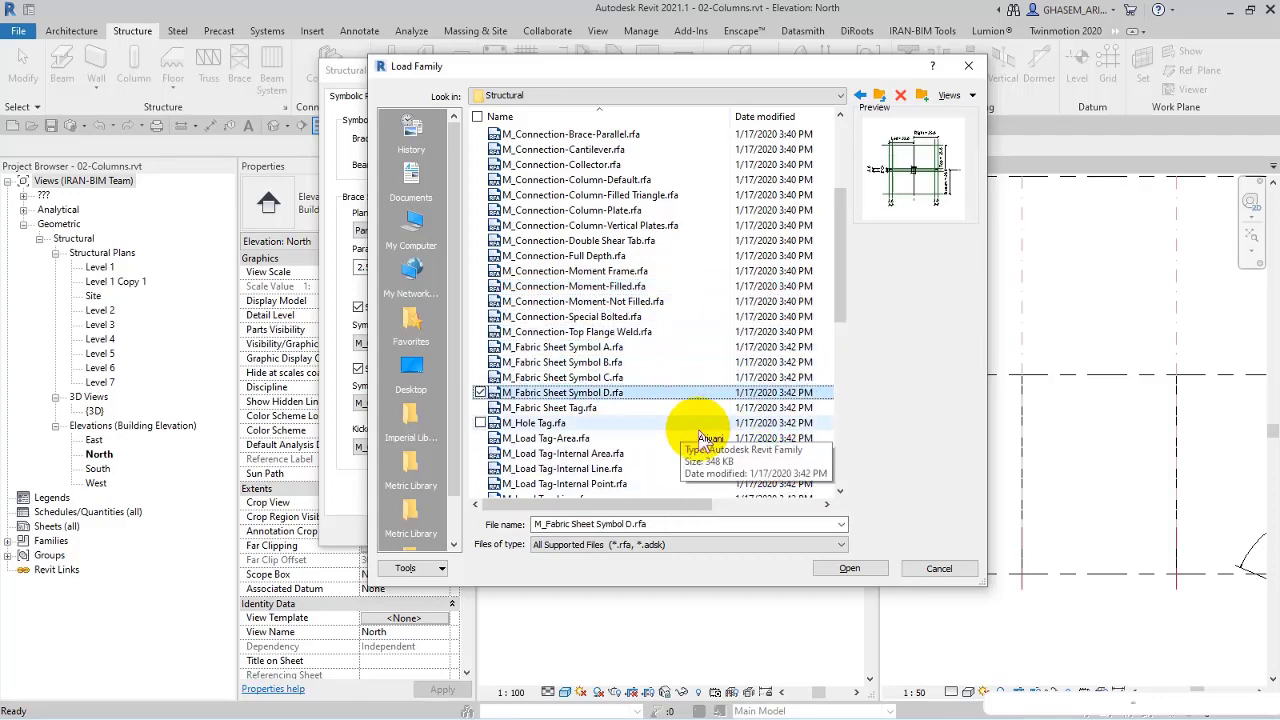
pyautogui.press('Down')
pyautogui.press('Down')
pyautogui.press('Down')
pyautogui.scroll(-5, 680, 425)
pyautogui.press('Down')
pyautogui.press('Down')
pyautogui.press('Down')
pyautogui.press('Down')
pyautogui.press('Down')
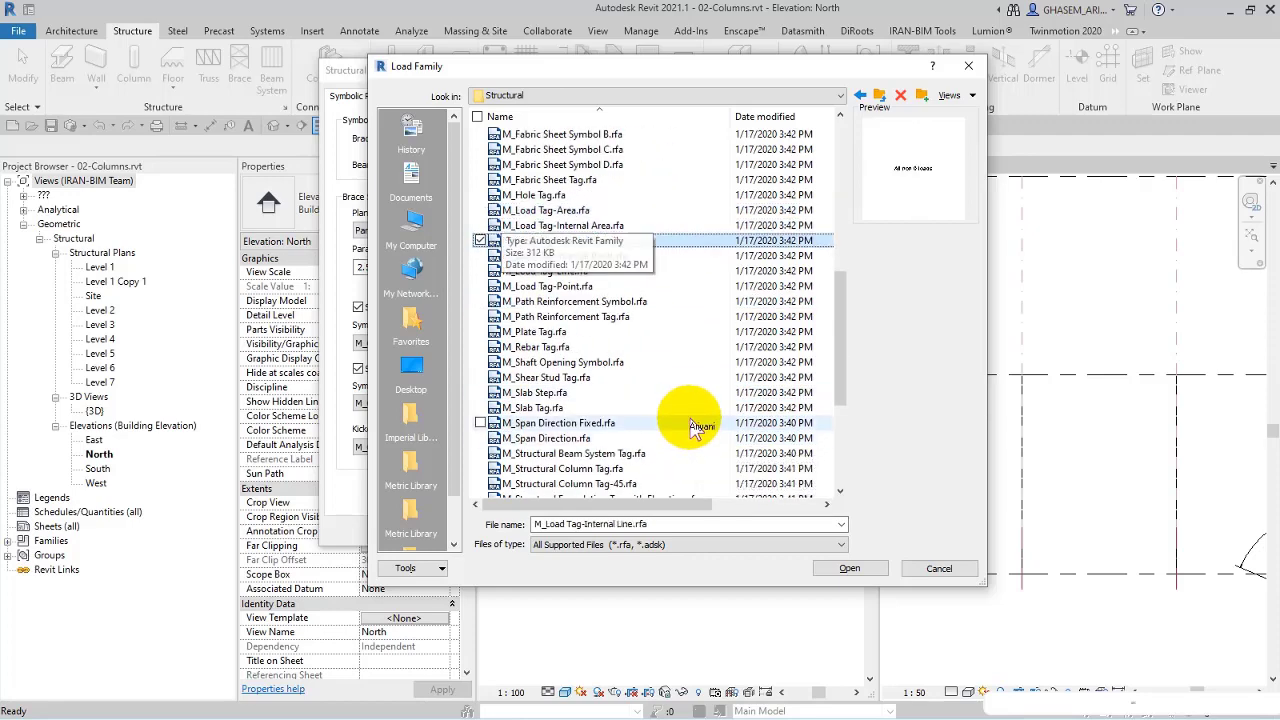
pyautogui.scroll(-5, 690, 429)
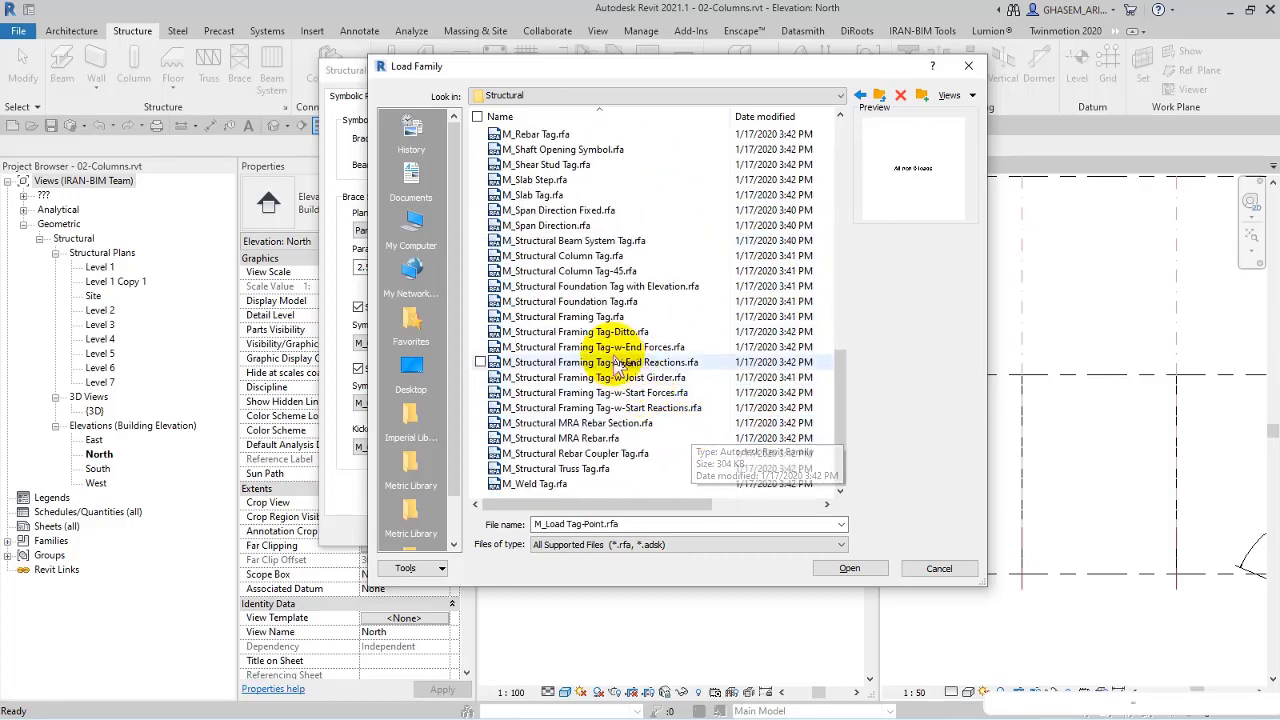
# Preview the Structural Column Tag-45 and Structural Column Tag files.
pyautogui.click(557, 270)
pyautogui.click(560, 256)
pyautogui.scroll(15, 540, 330)
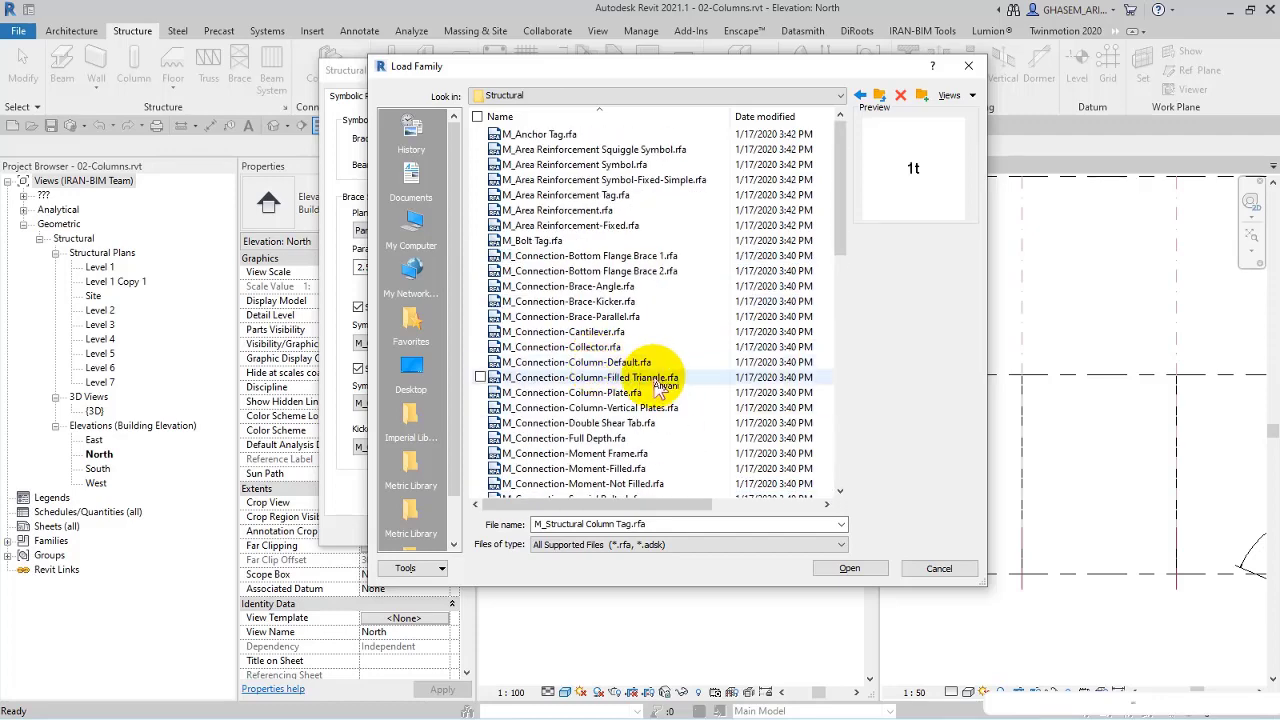
pyautogui.scroll(-2, 630, 385)
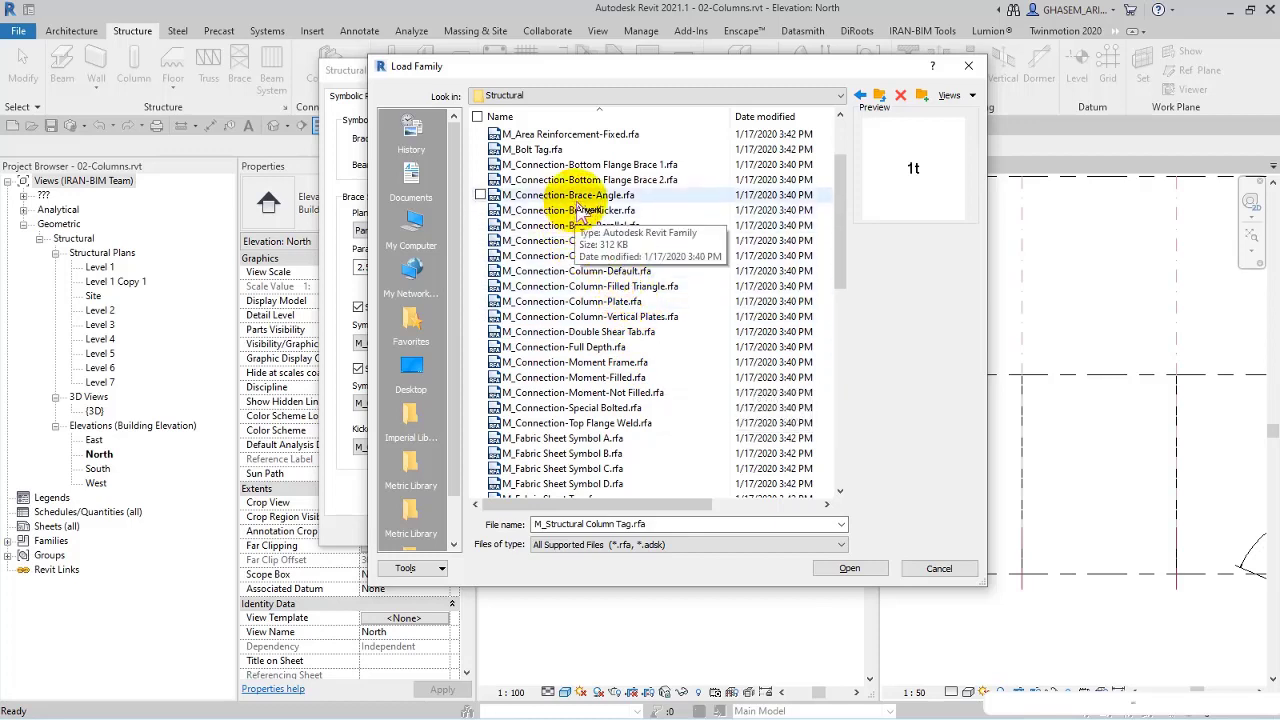
# Preview the M_Connection-Column files and pick M_Connection-Column-Vertical Plates.rfa.
pyautogui.click(620, 301)
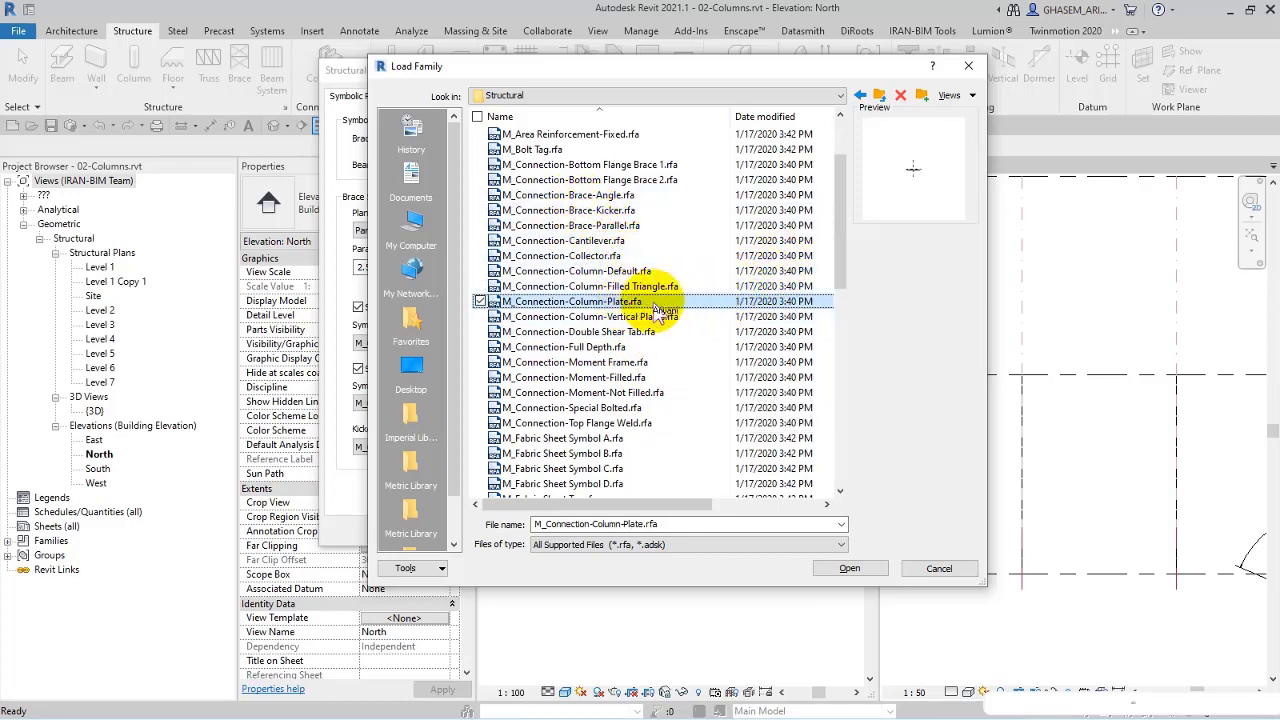
pyautogui.click(600, 288)
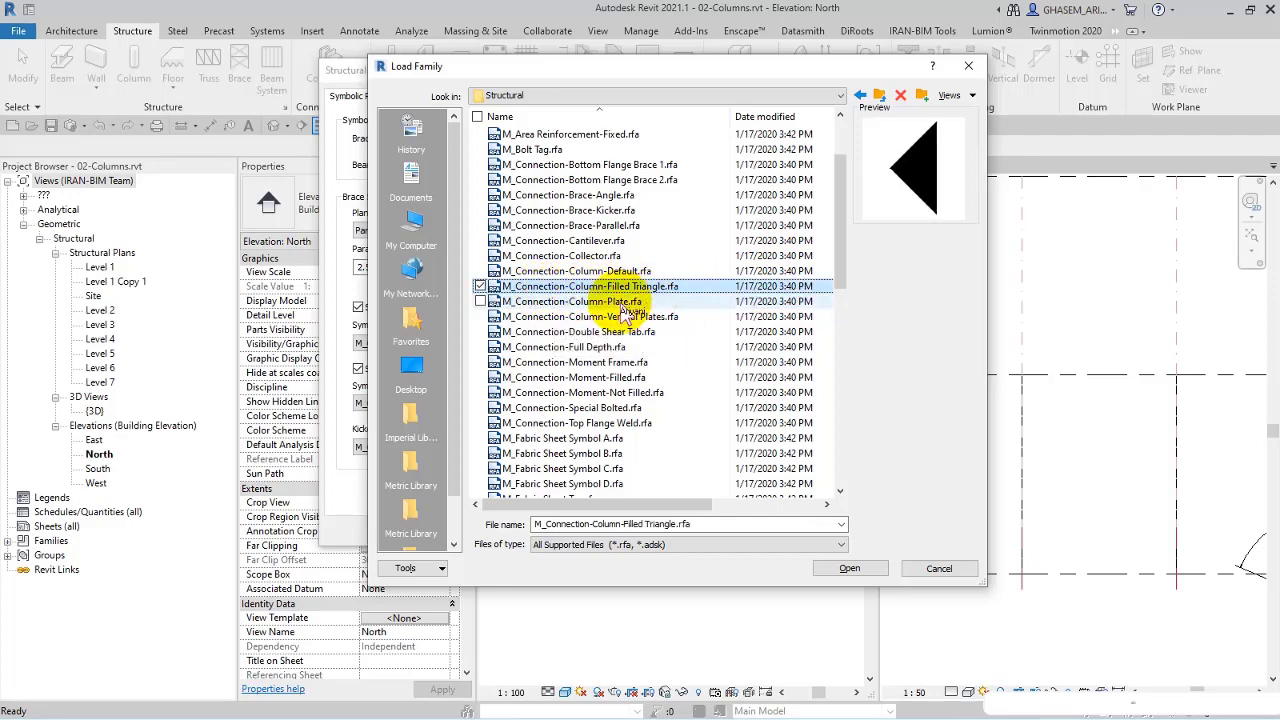
pyautogui.click(634, 272)
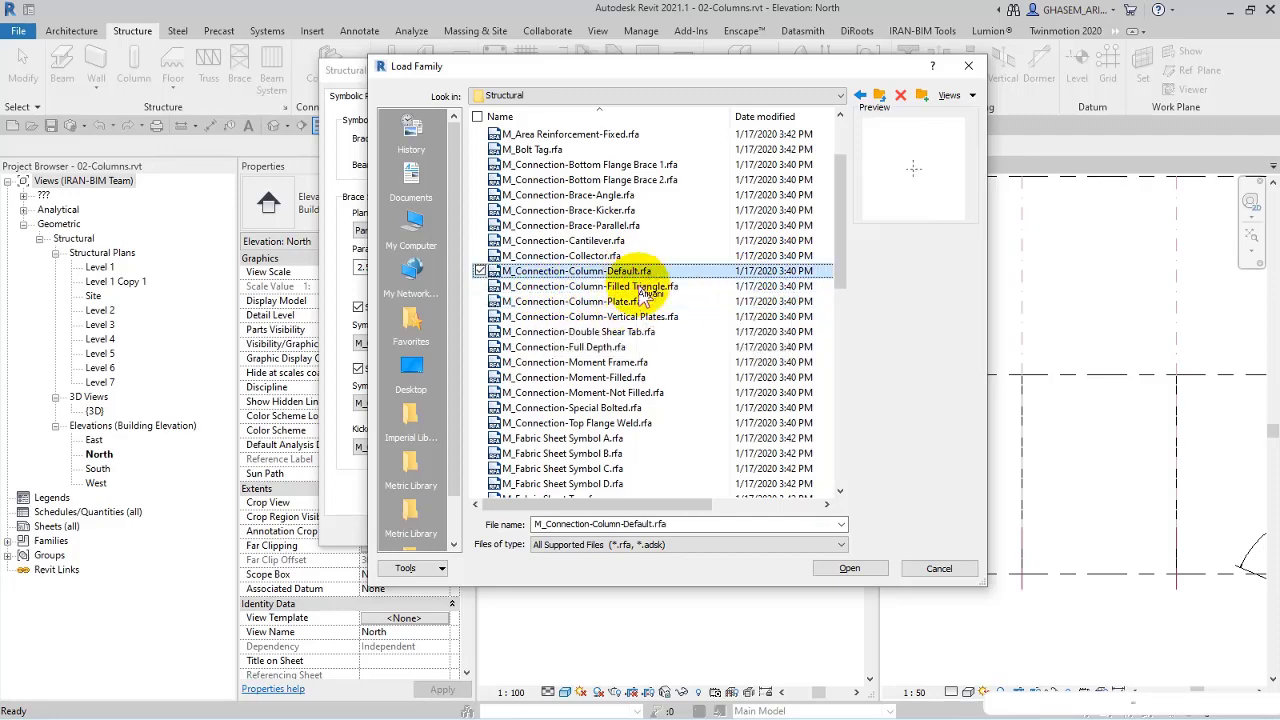
pyautogui.click(630, 317)
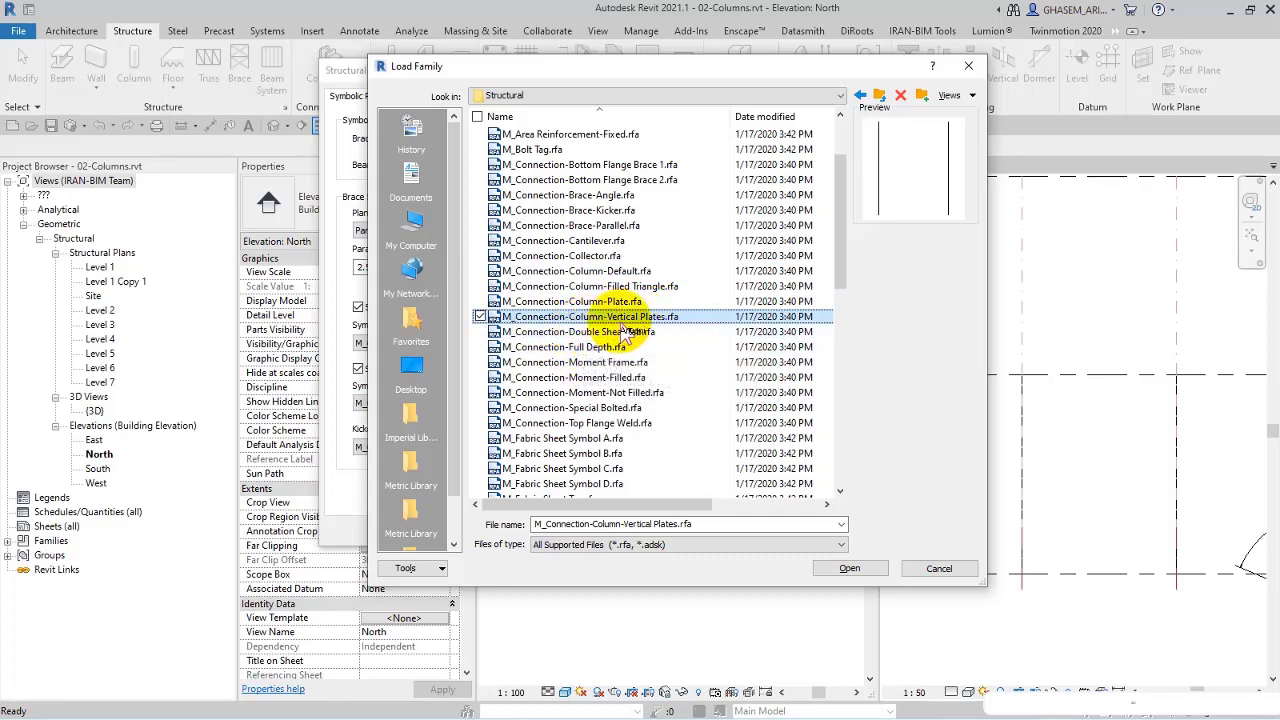
# Cancel reloading the existing family and keep Plate 3mm for Base Plate Symbol.
pyautogui.click(849, 568)
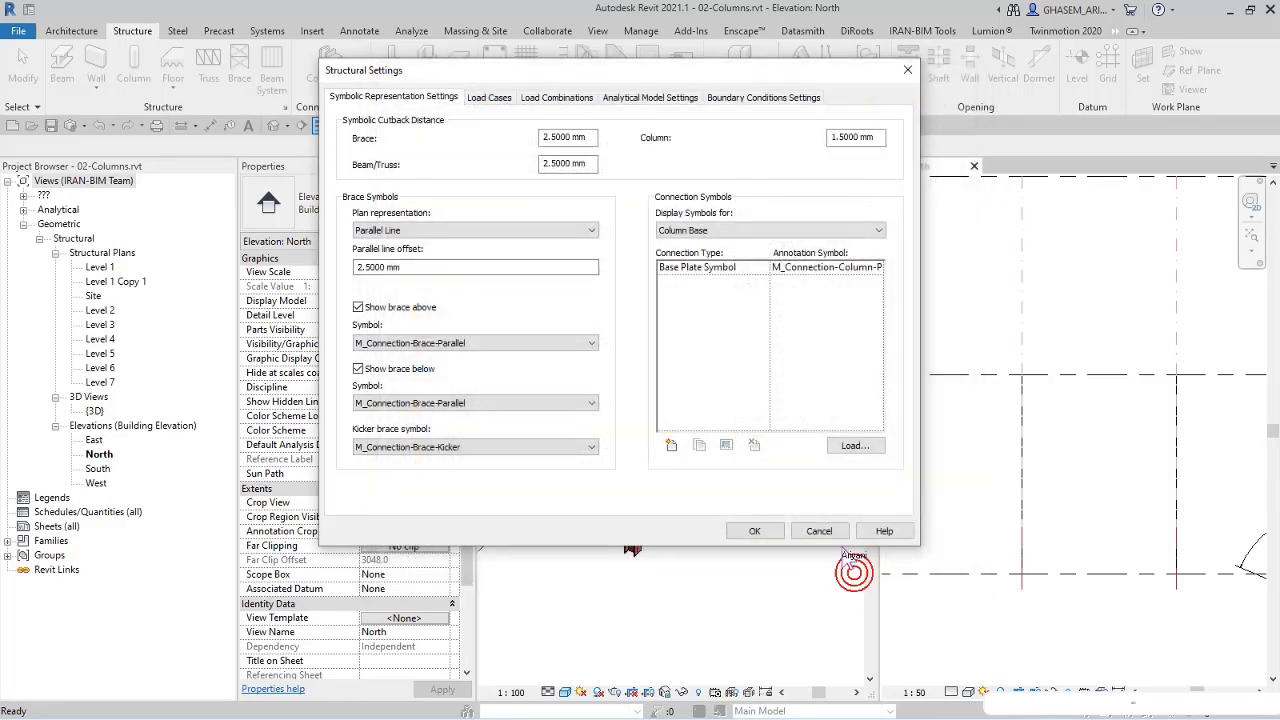
pyautogui.moveTo(709, 220); pyautogui.dragTo(537, 187)
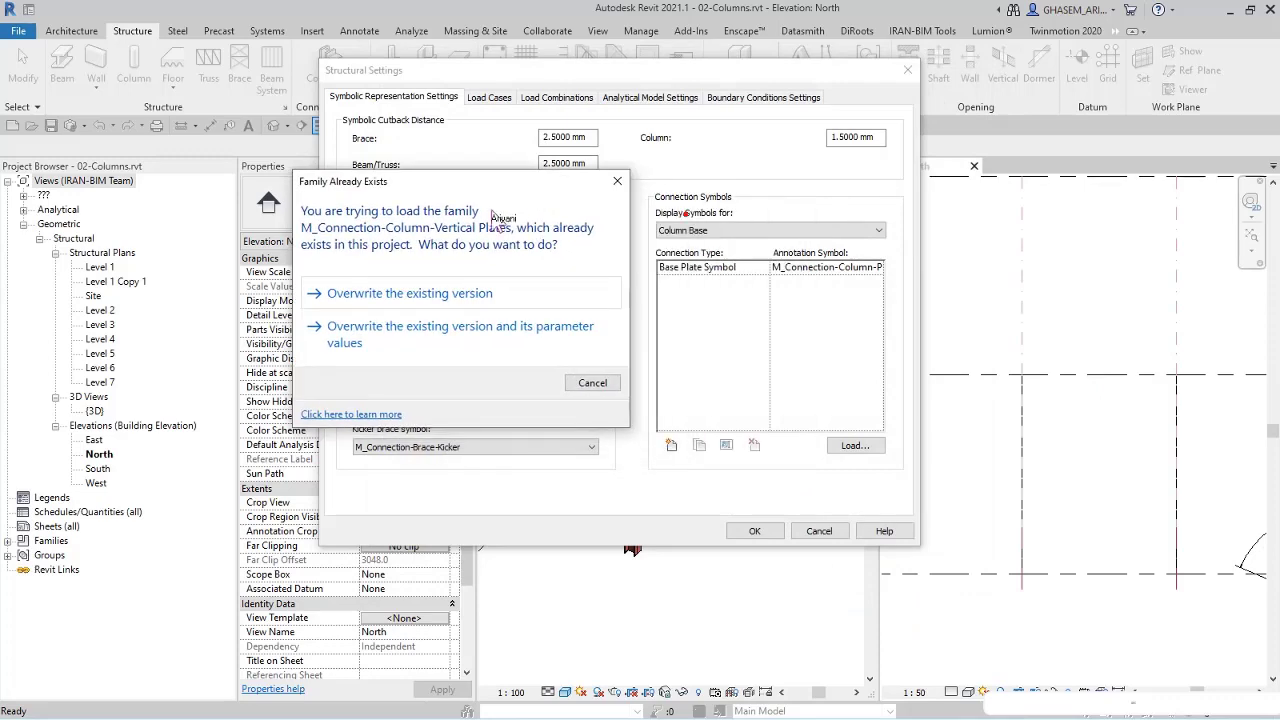
pyautogui.click(593, 384)
pyautogui.click(876, 270)
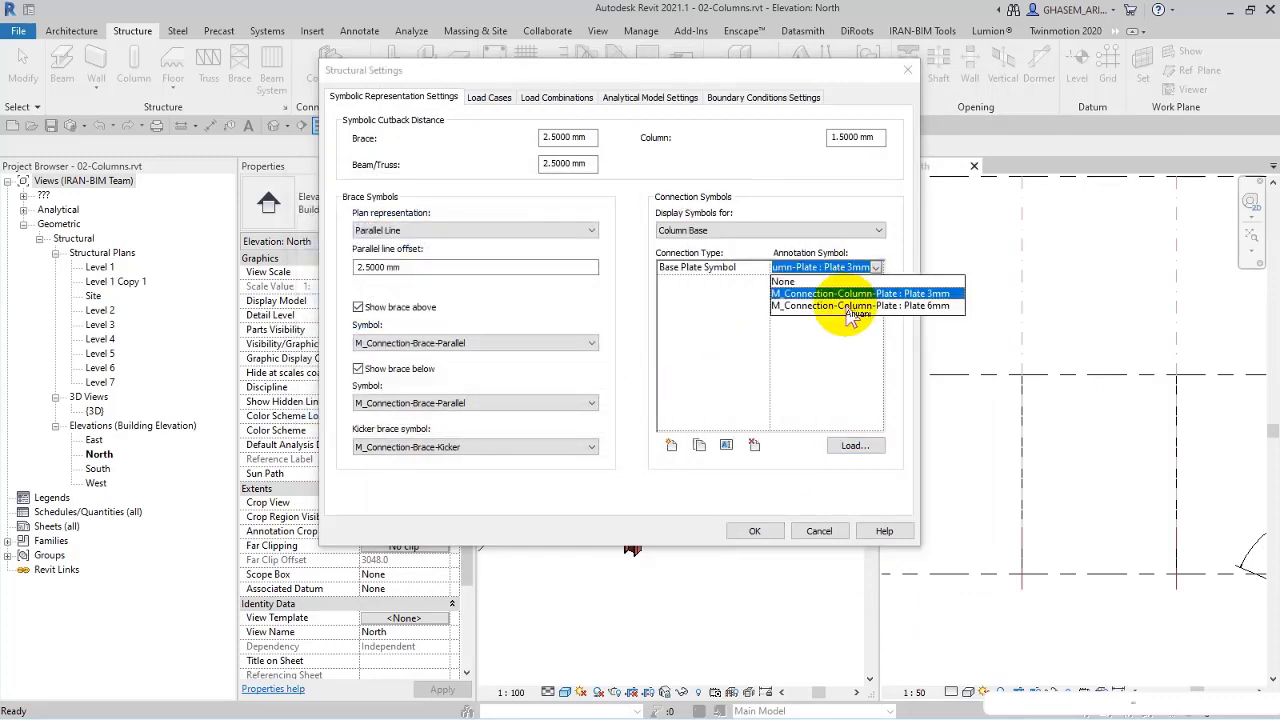
pyautogui.click(730, 292)
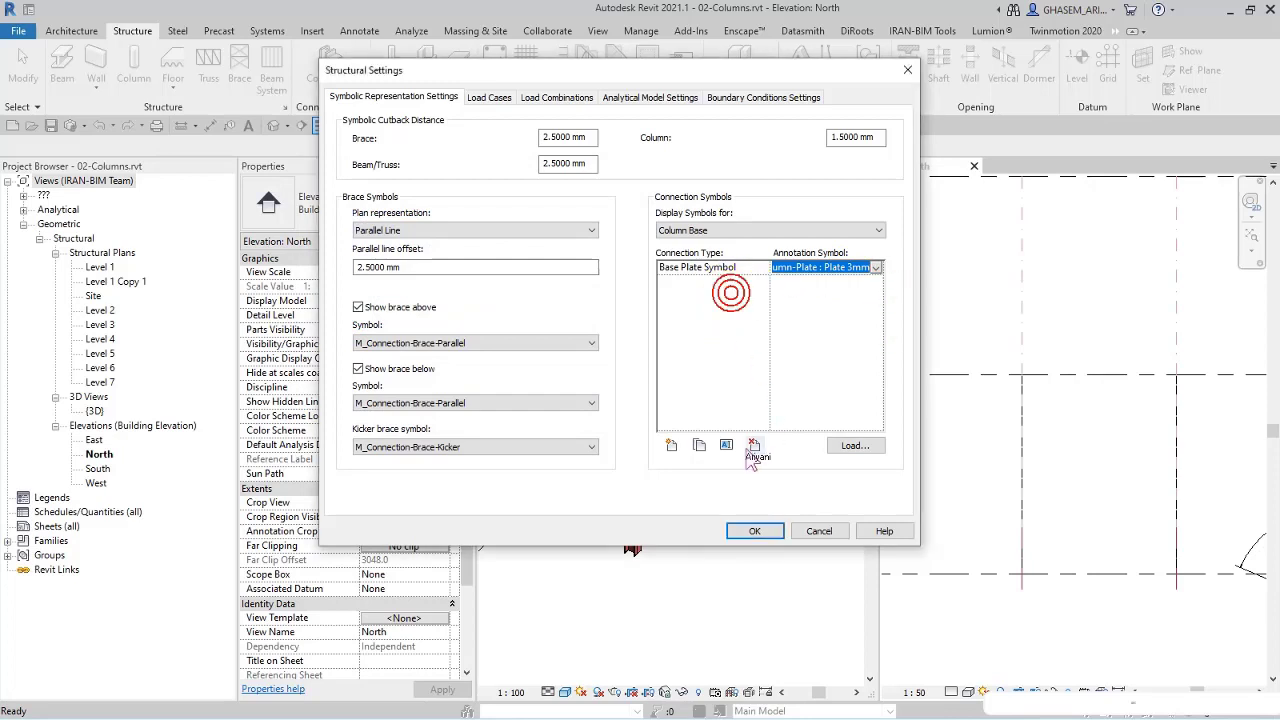
# Duplicate Base Plate Symbol and assign the Plate 6mm annotation symbol to the copy.
pyautogui.click(703, 448)
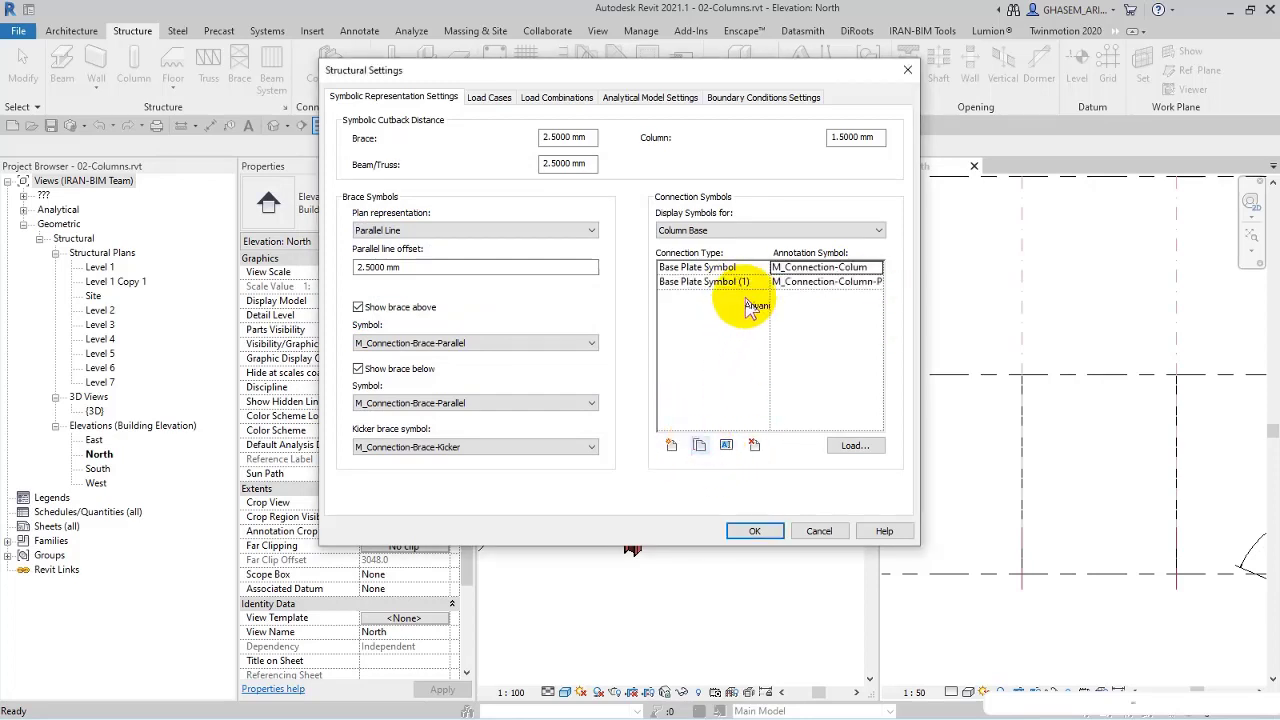
pyautogui.click(880, 285)
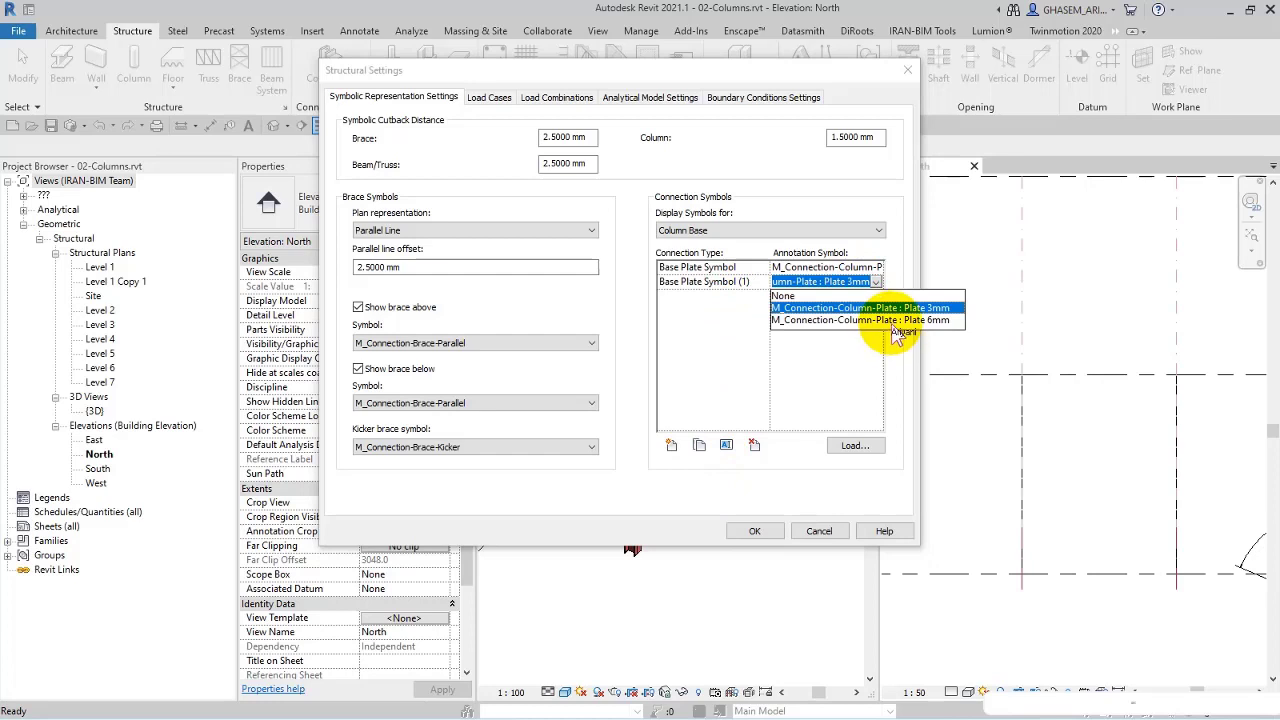
pyautogui.click(878, 310)
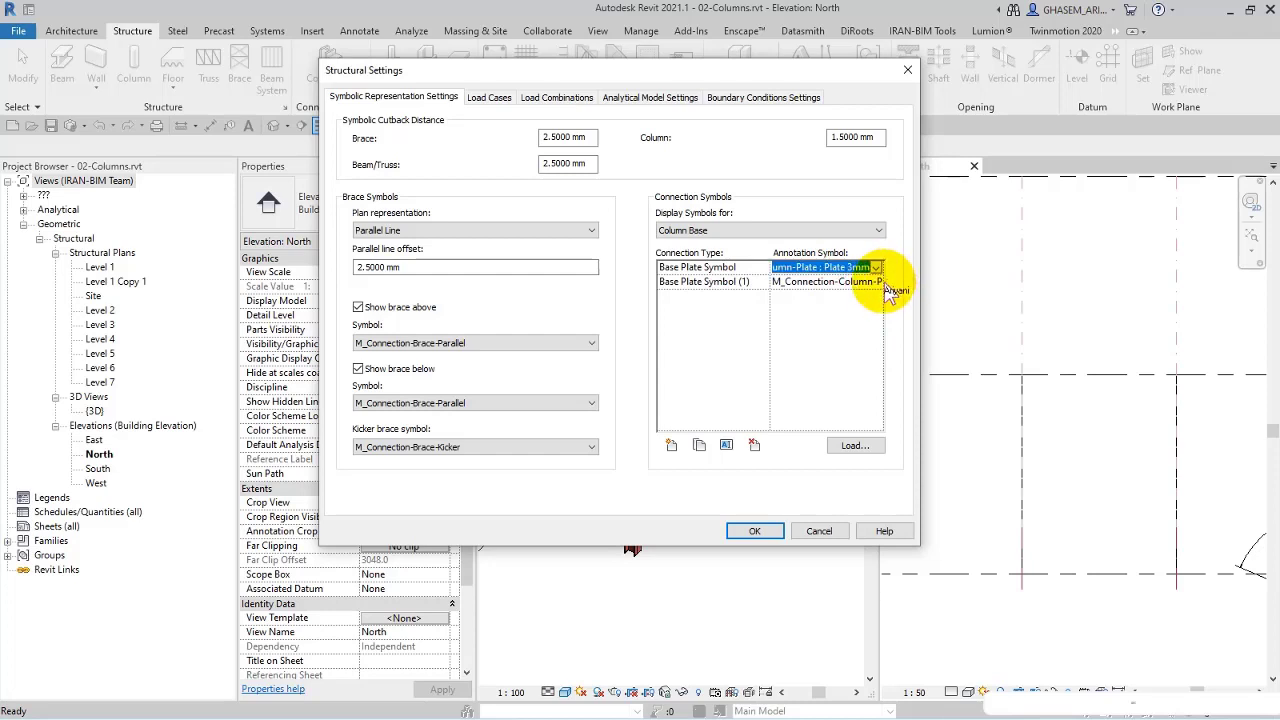
# Rename the copied connection type to Base Plate Symbol 6mm.
pyautogui.click(864, 285)
pyautogui.click(853, 286)
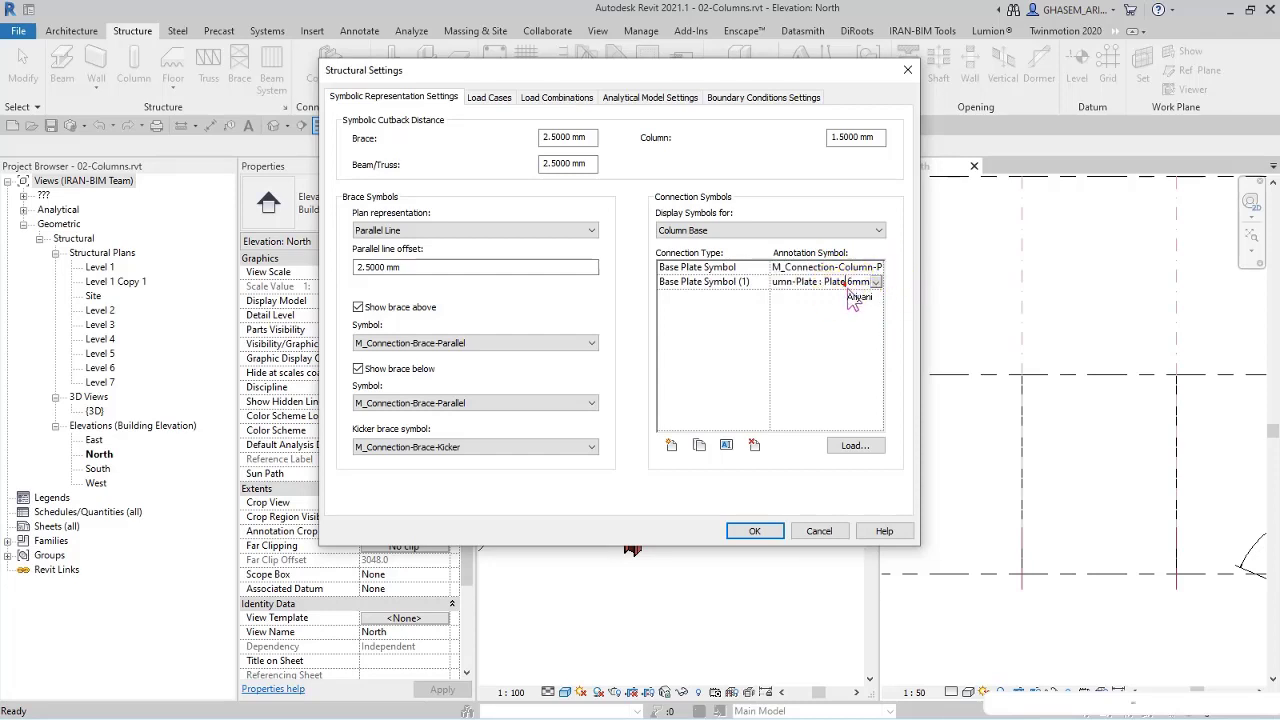
pyautogui.doubleClick(830, 288)
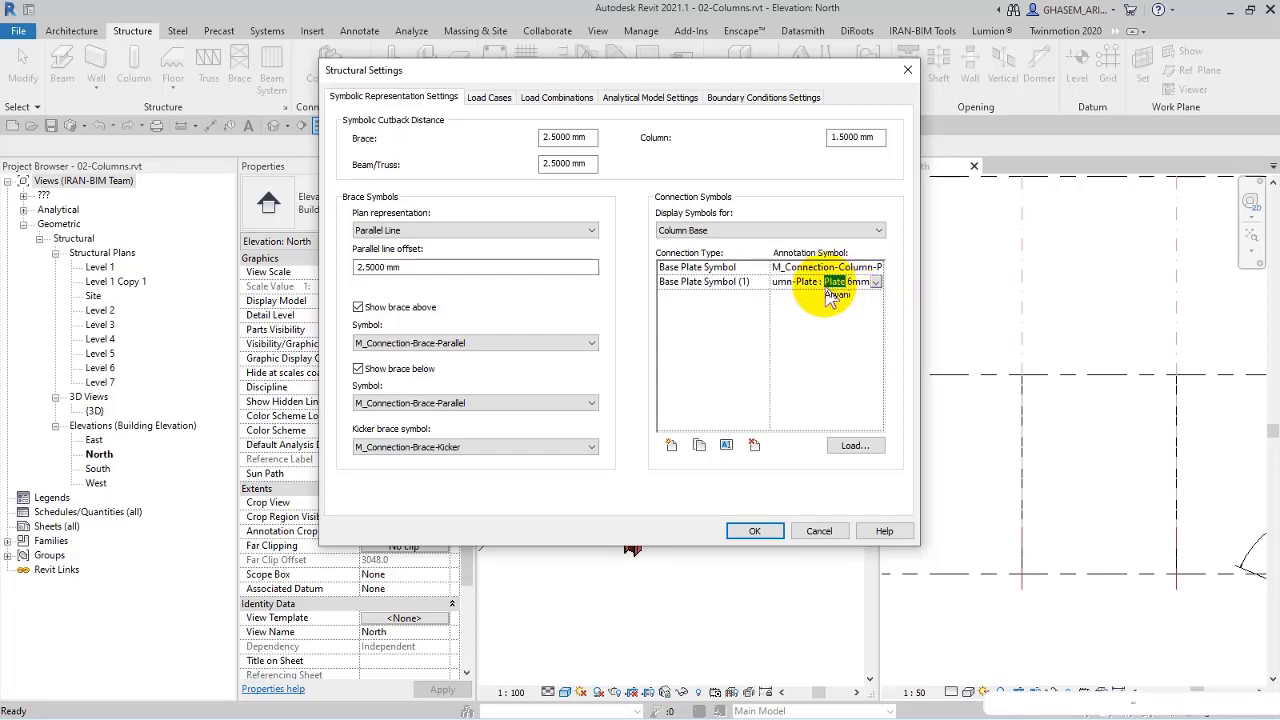
pyautogui.click(752, 282)
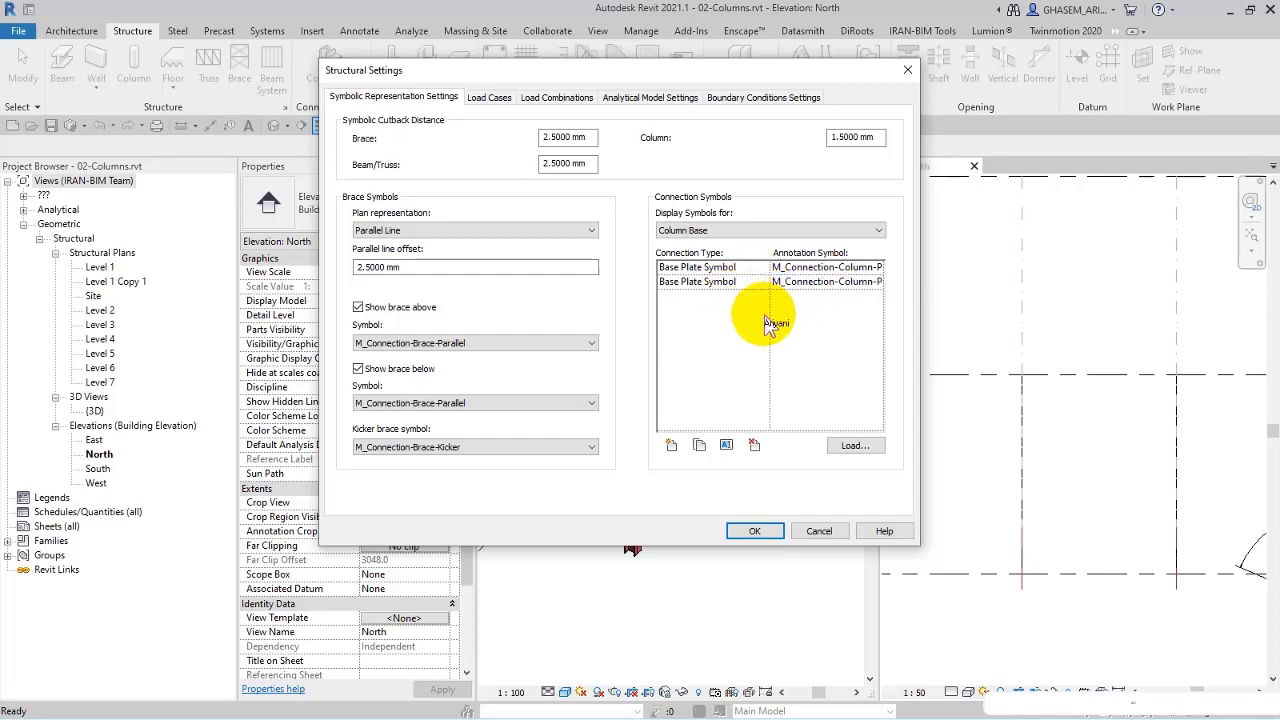
pyautogui.write('6mm')
pyautogui.click(762, 267)
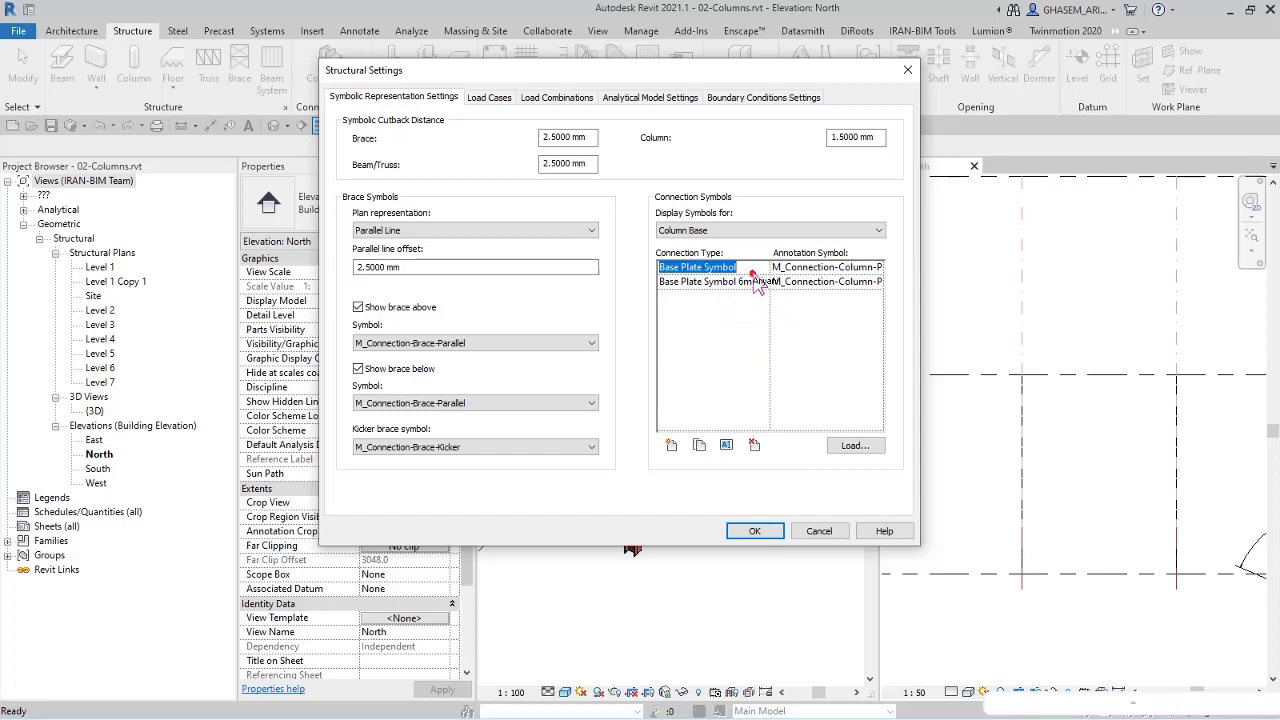
# Rename the original connection type to Base Plate Symbol 3mm.
pyautogui.click(805, 268)
pyautogui.click(771, 279)
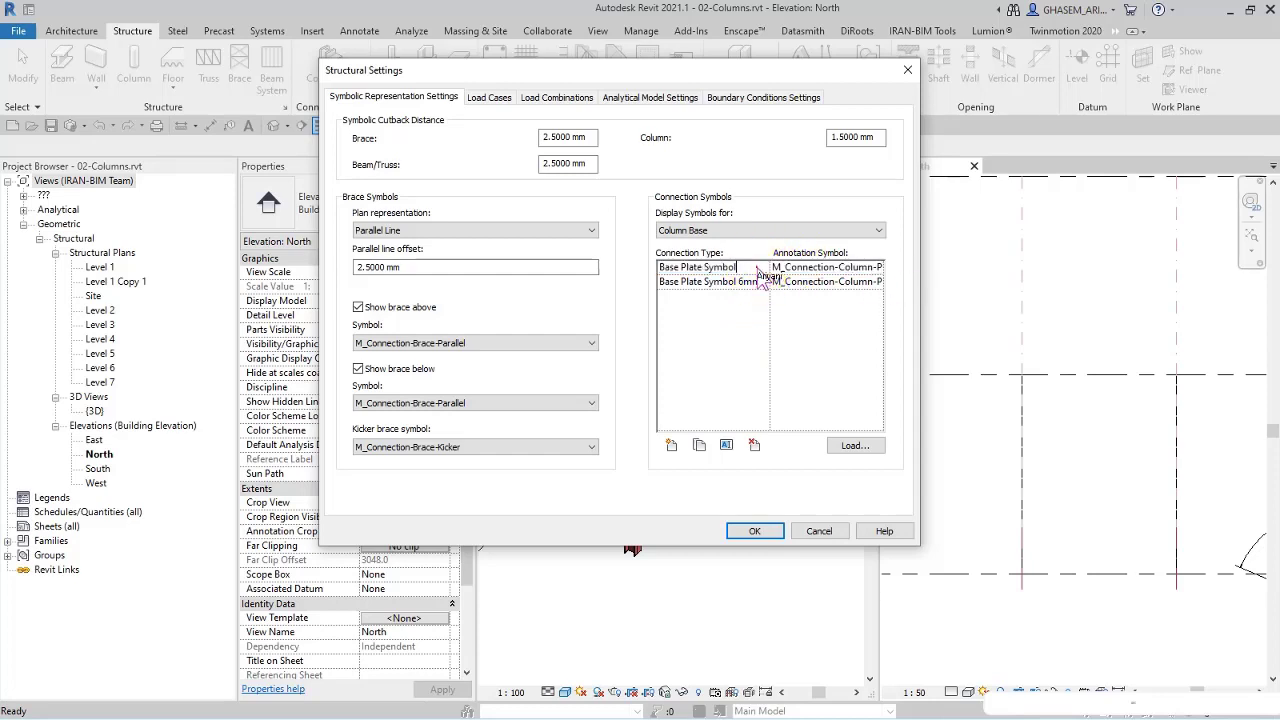
pyautogui.click(760, 277)
pyautogui.write('3mm')
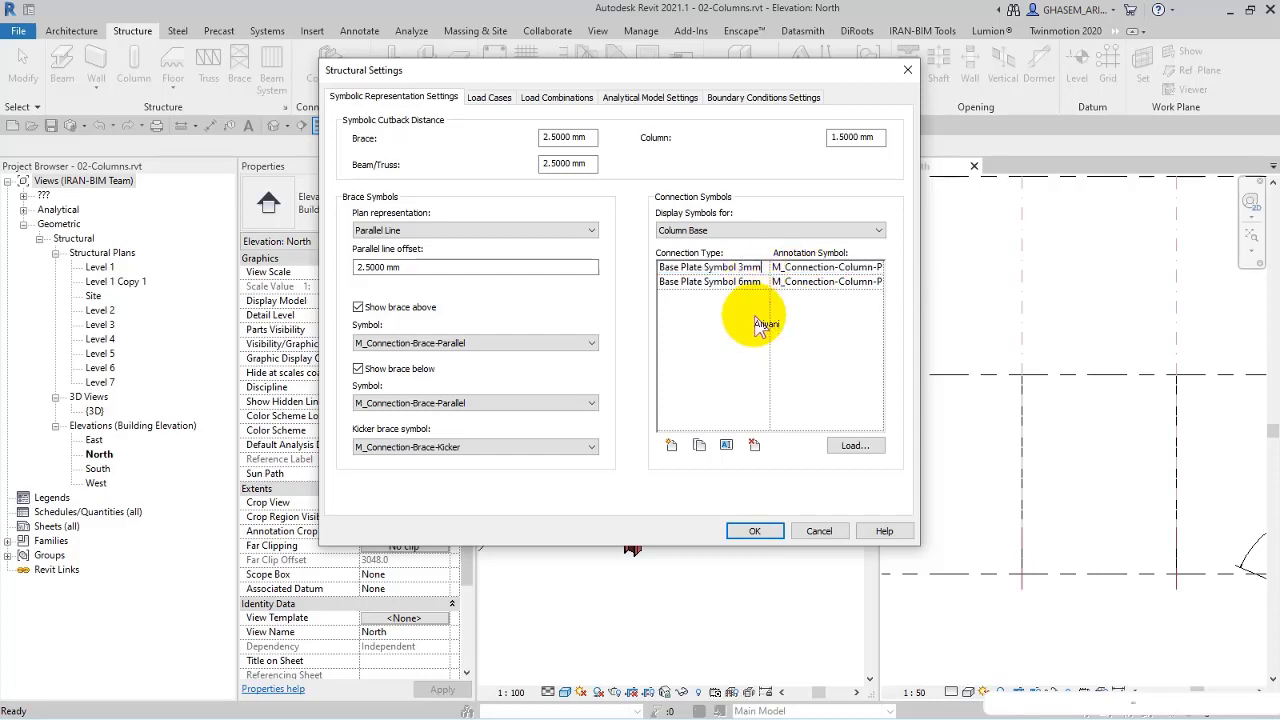
pyautogui.click(749, 349)
# Apply the settings and set the North-elevation column's base to Base Plate Symbol 6mm.
pyautogui.click(757, 531)
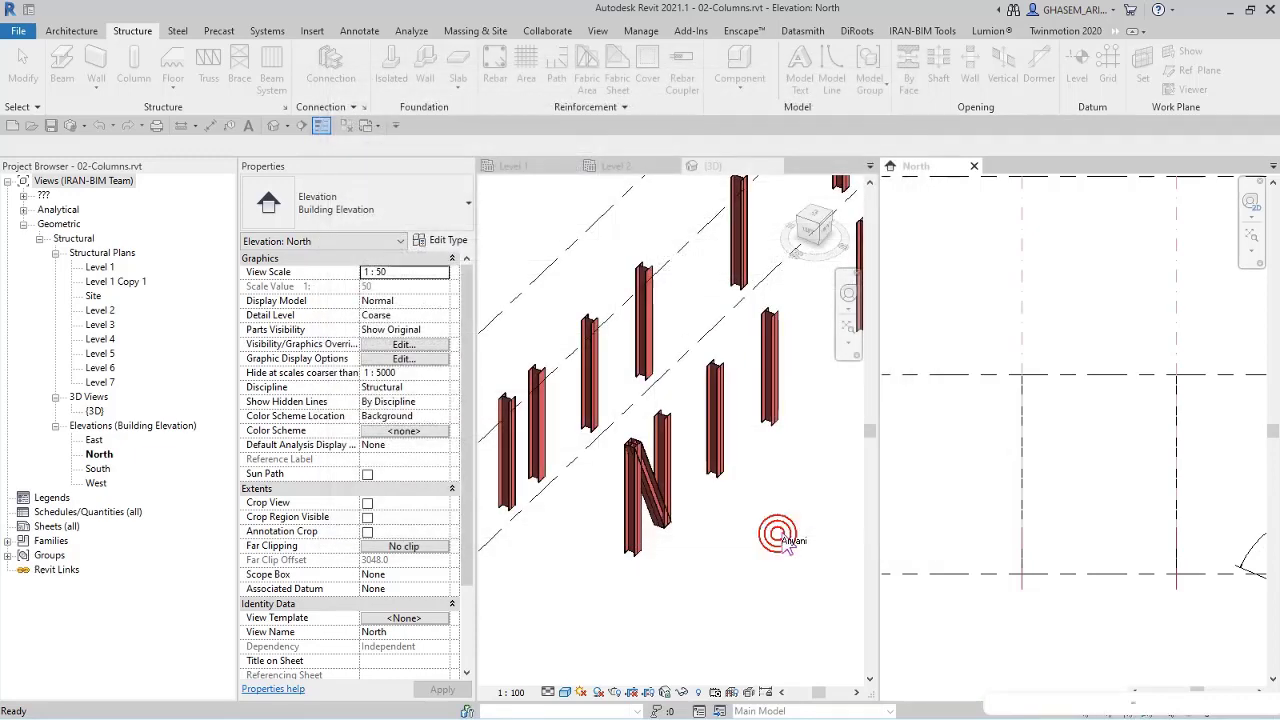
pyautogui.click(1007, 505)
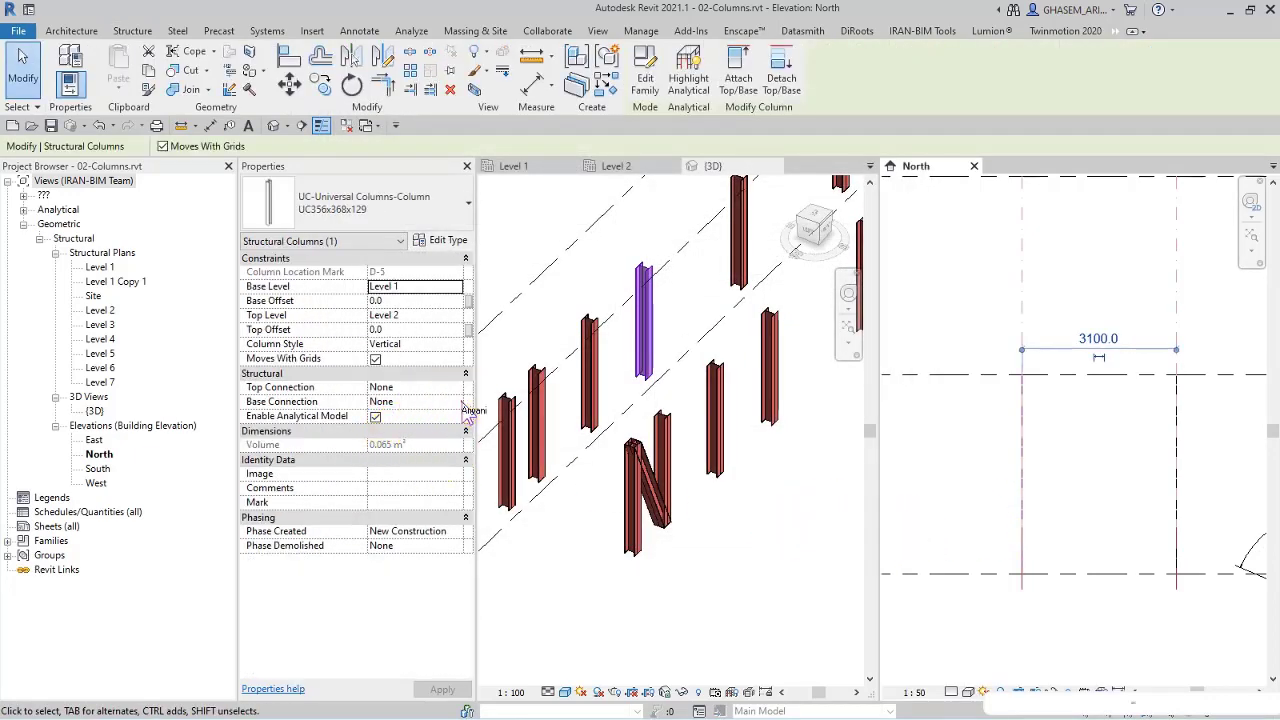
pyautogui.click(445, 401)
pyautogui.click(420, 440)
pyautogui.click(979, 643)
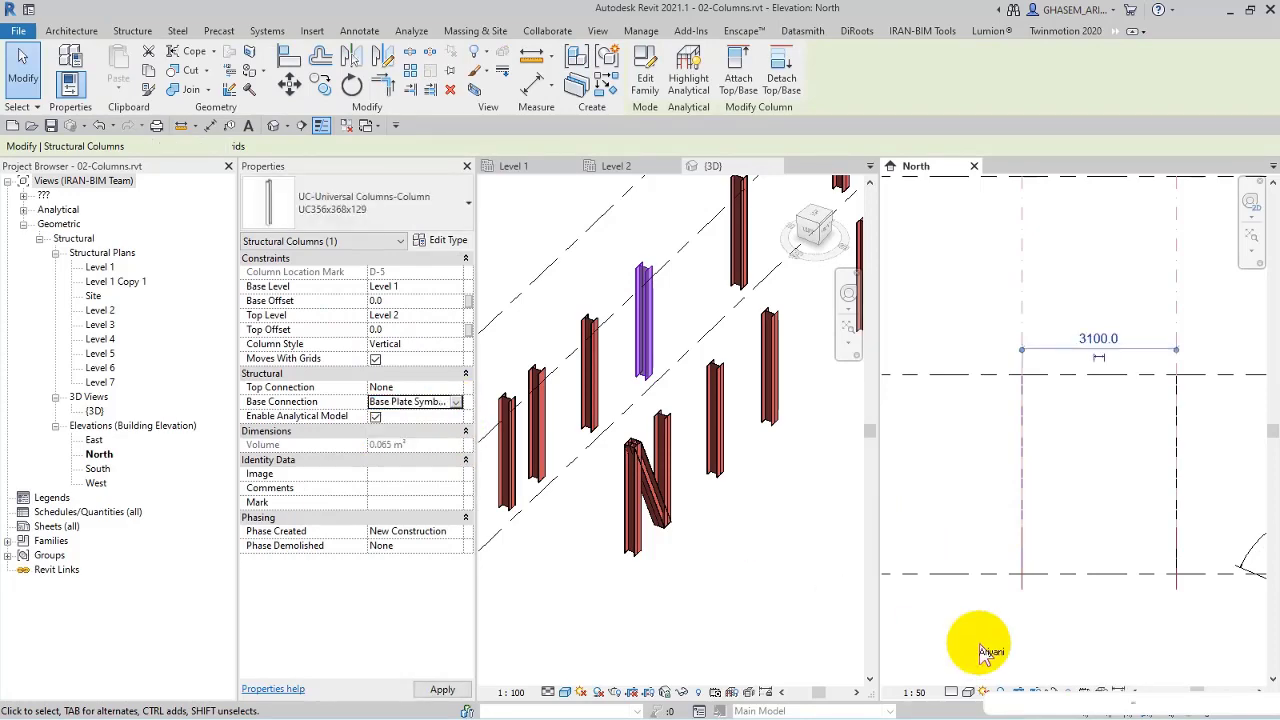
pyautogui.click(932, 578)
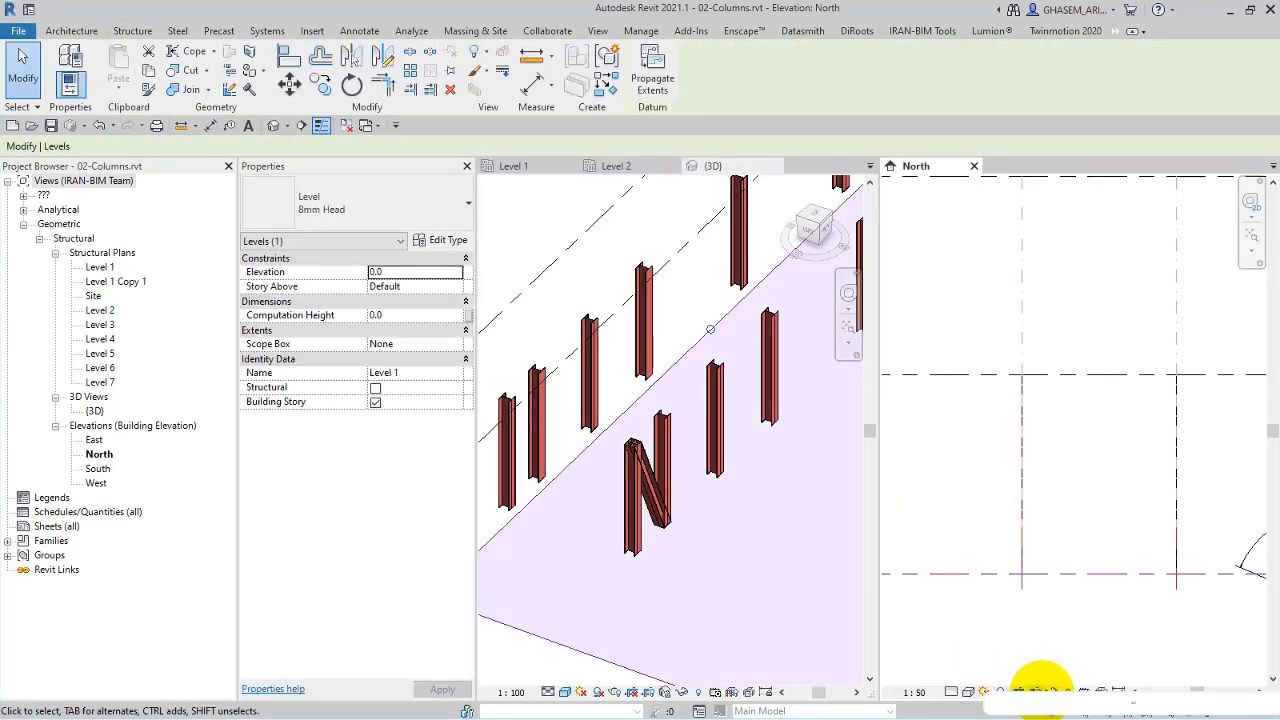
# Temporarily hide Level 1 in the North elevation and select the column.
pyautogui.click(1050, 691)
pyautogui.click(1100, 649)
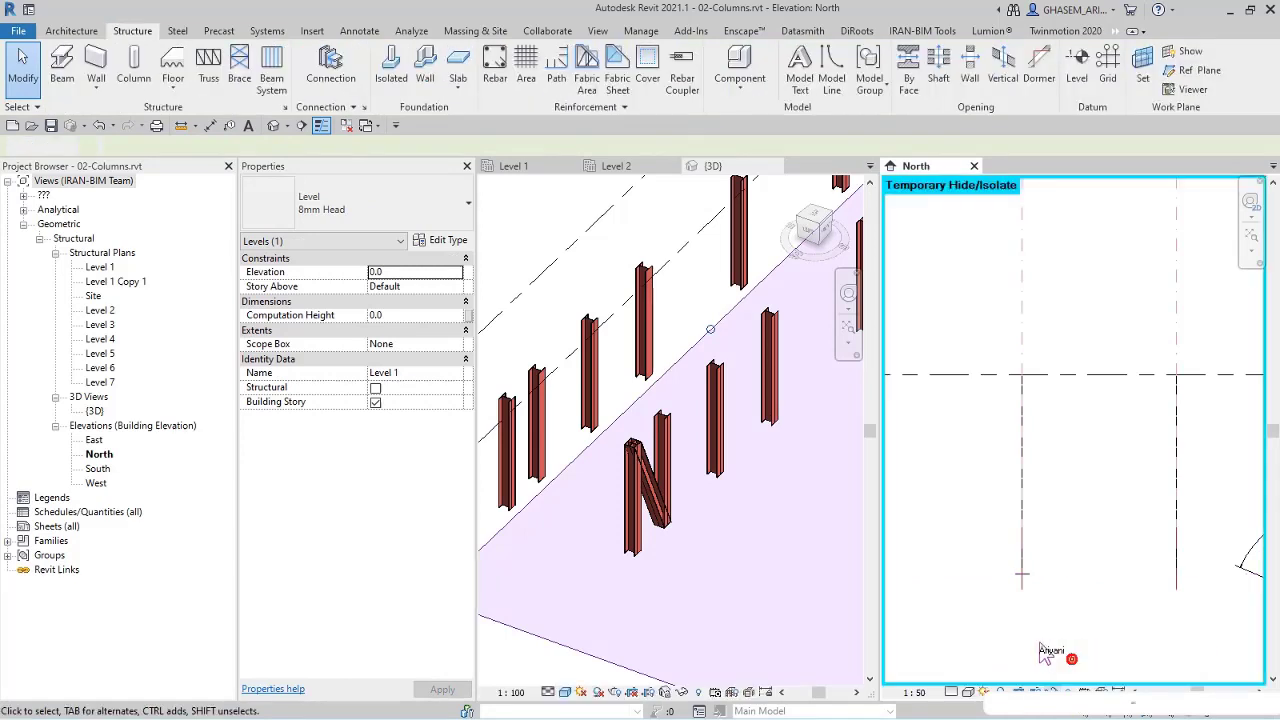
pyautogui.click(956, 466)
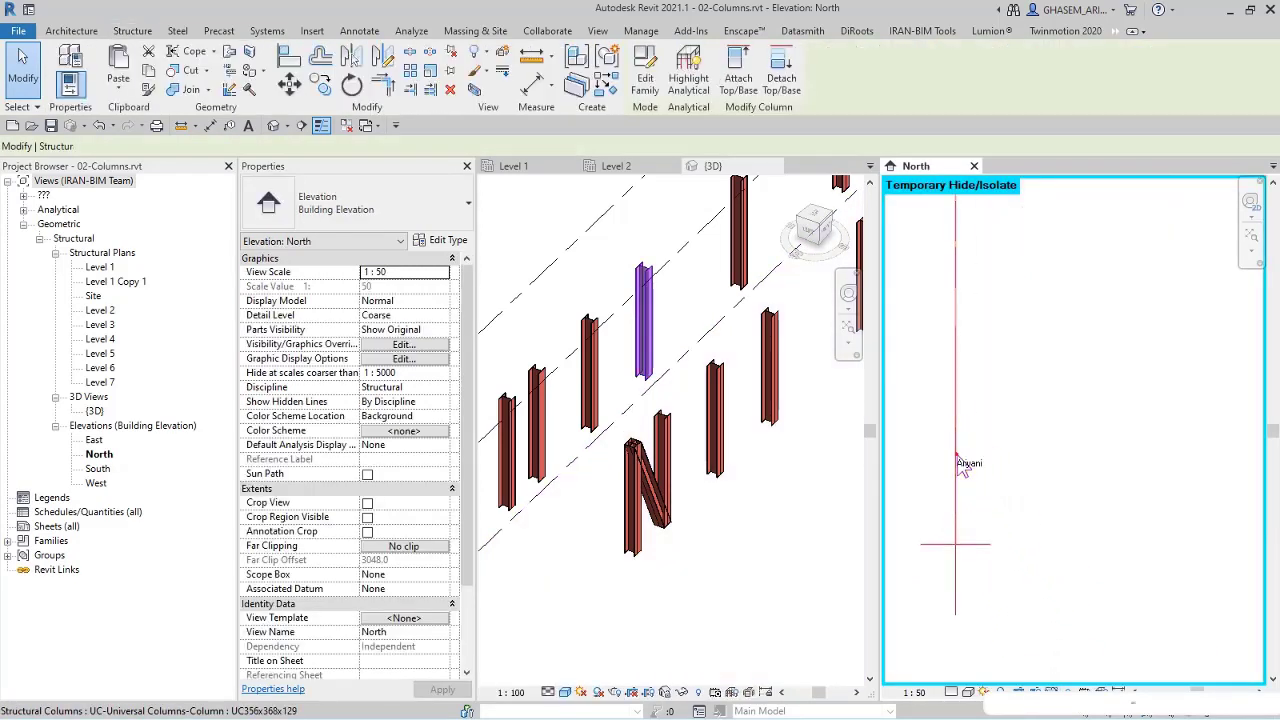
# Set column D-5's Base Connection to Base Plate Symbol 6mm.
pyautogui.click(415, 401)
pyautogui.click(456, 401)
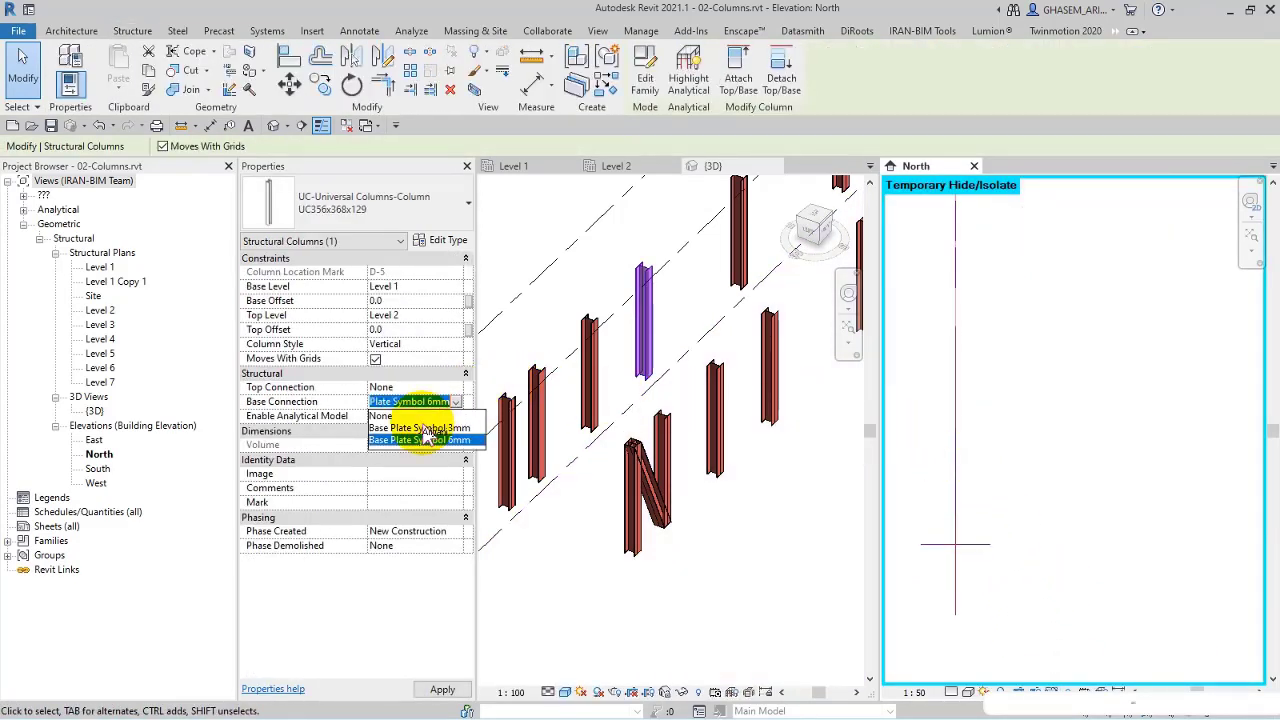
pyautogui.click(428, 430)
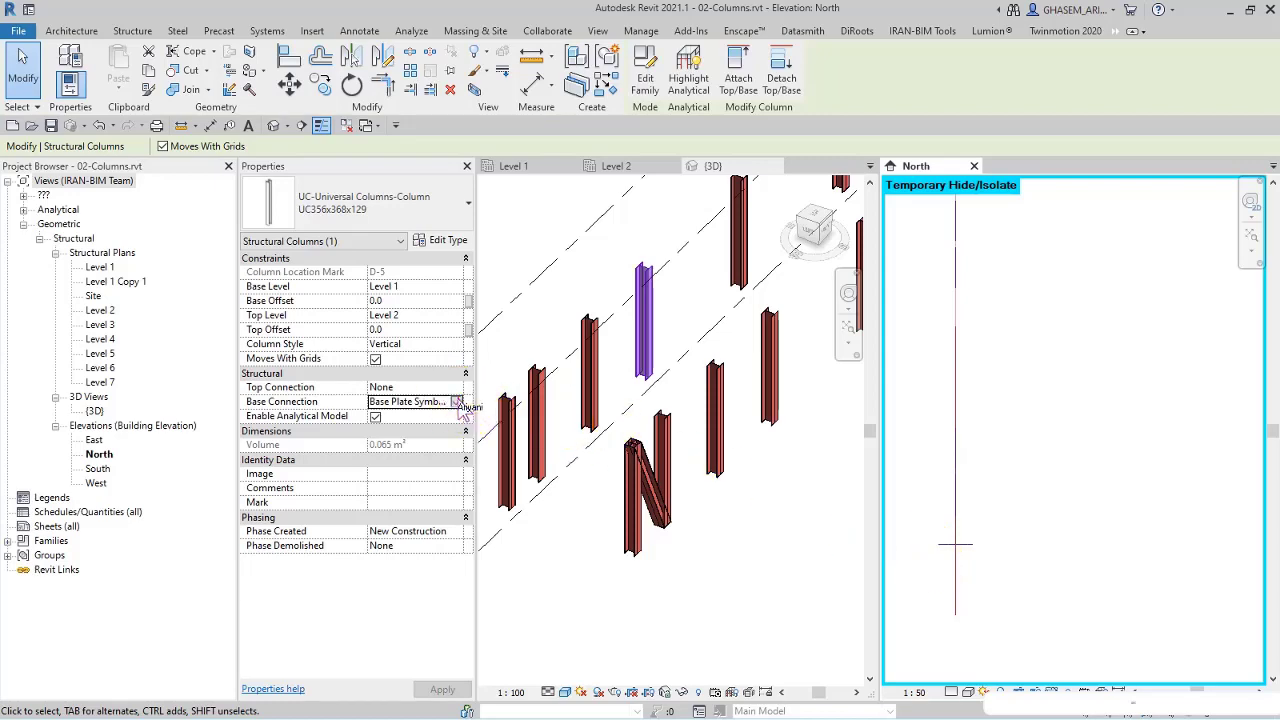
pyautogui.click(456, 401)
pyautogui.click(408, 440)
pyautogui.click(1046, 568)
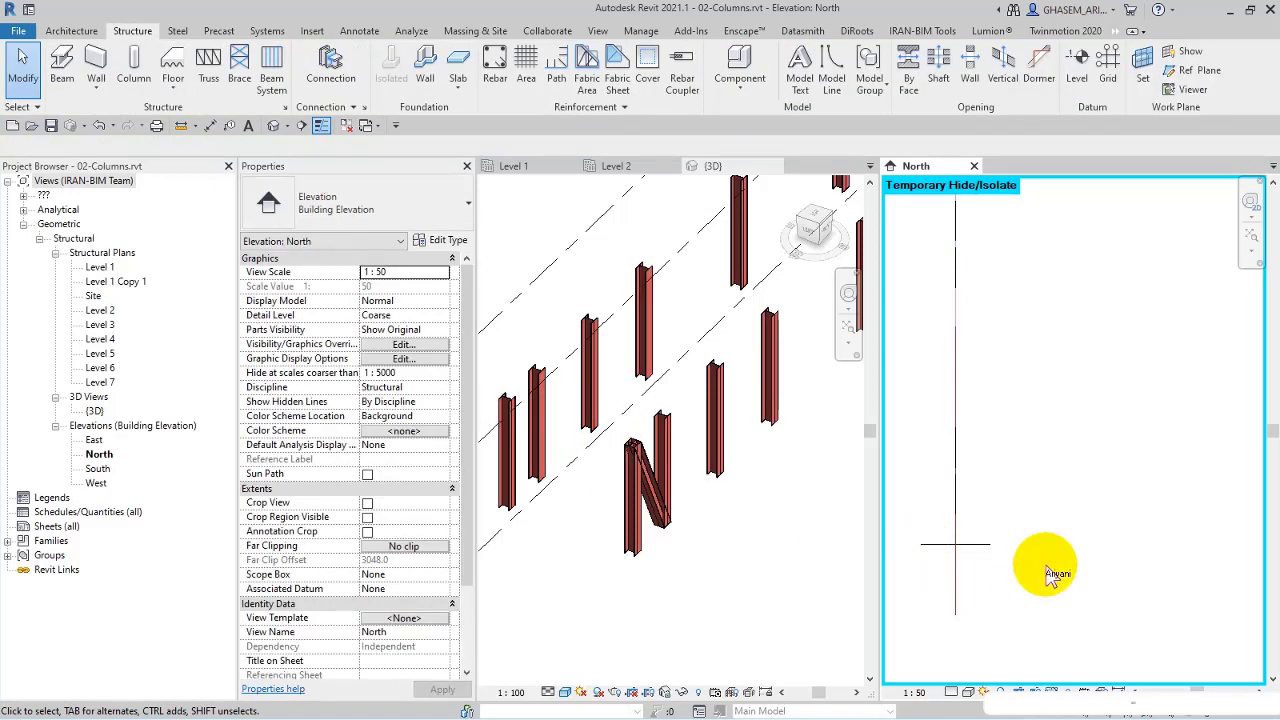